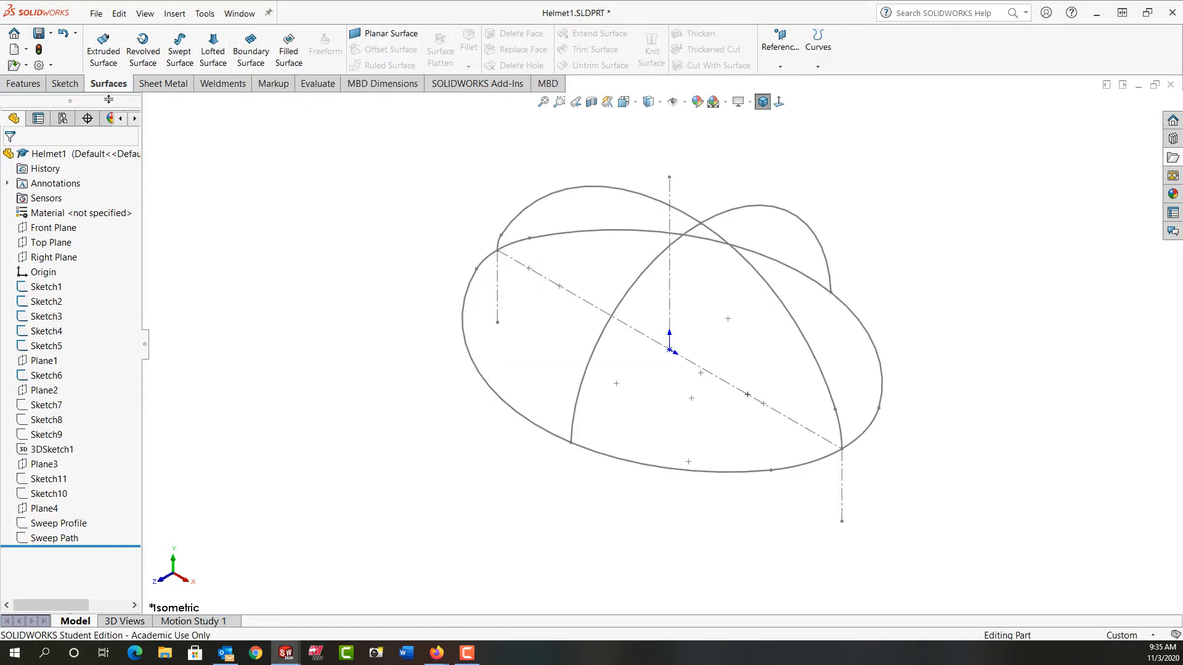
# Step: Start a surface loft with Sketch1, Sketch6 and Sketch2 as profiles, aligning the Sketch6 connector with the same side of the helmet
pyautogui.click(213, 54)
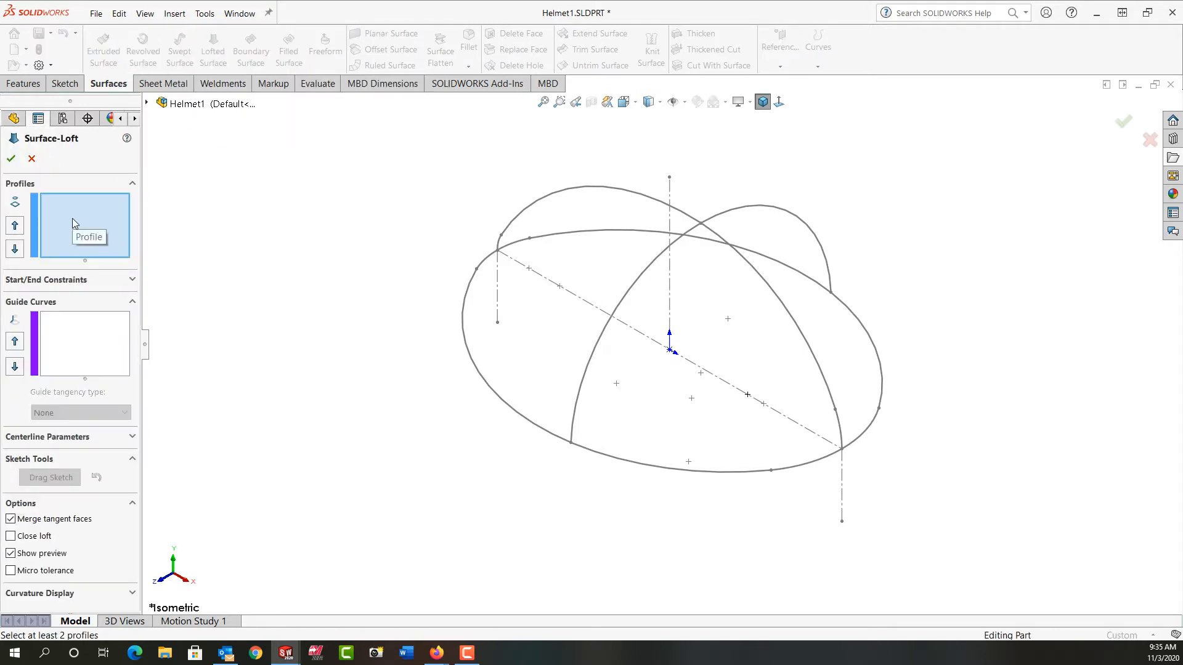
pyautogui.click(147, 104)
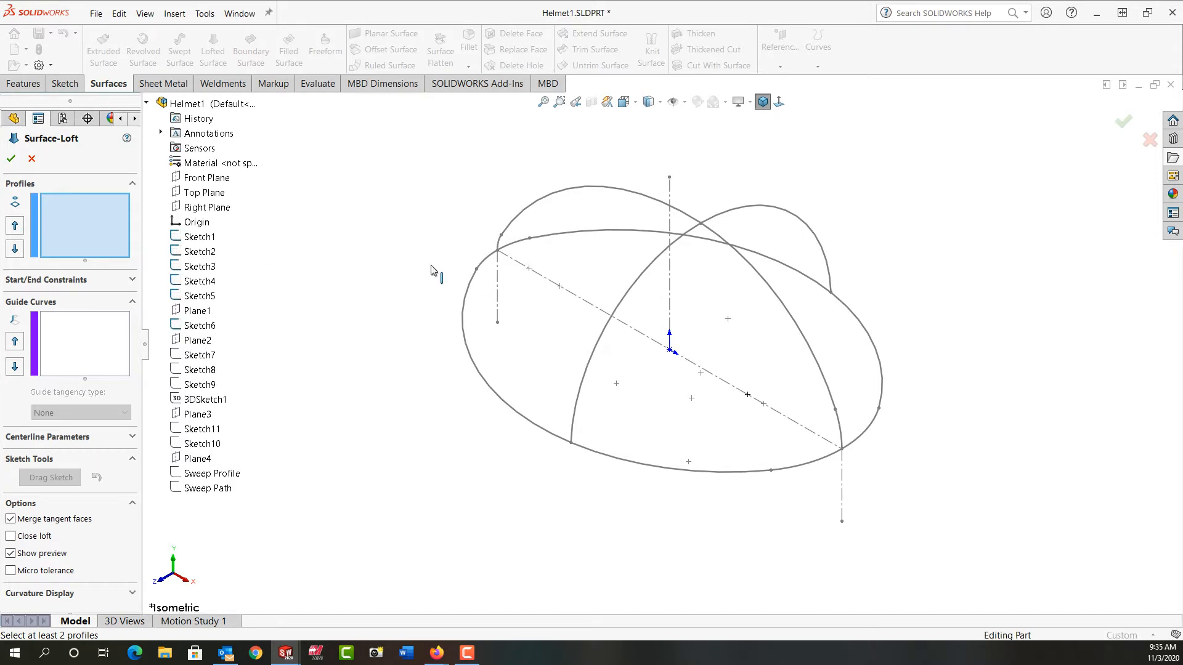
pyautogui.click(199, 239)
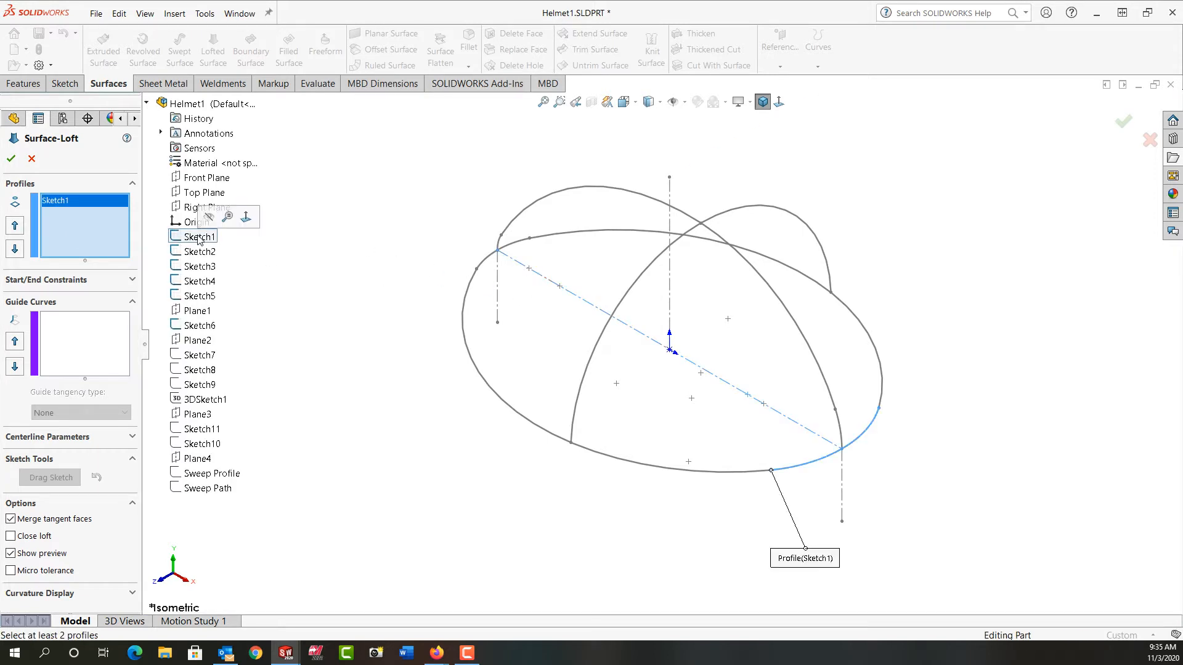
pyautogui.click(203, 328)
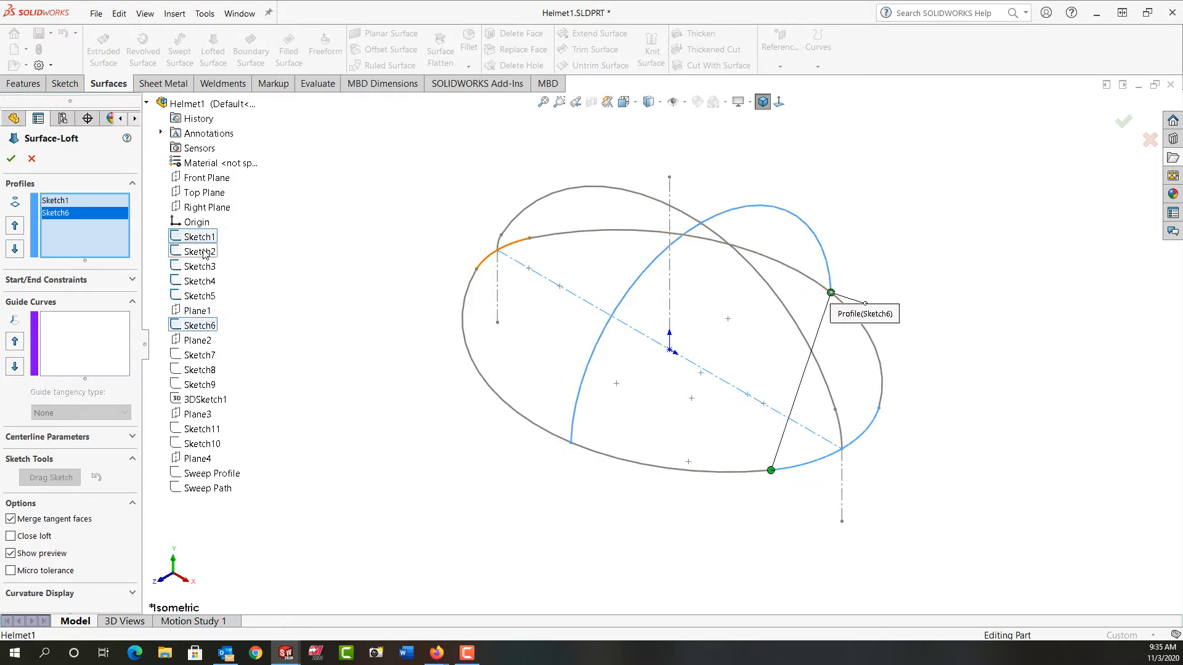
pyautogui.click(203, 252)
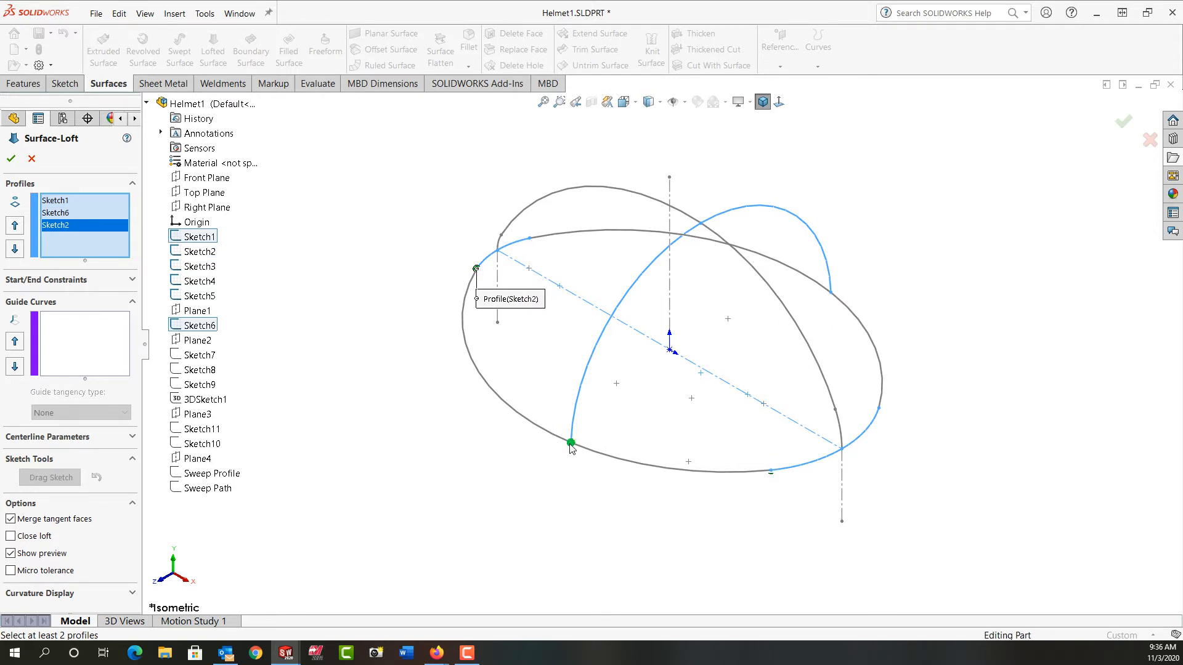
pyautogui.moveTo(570, 448); pyautogui.dragTo(570, 445)
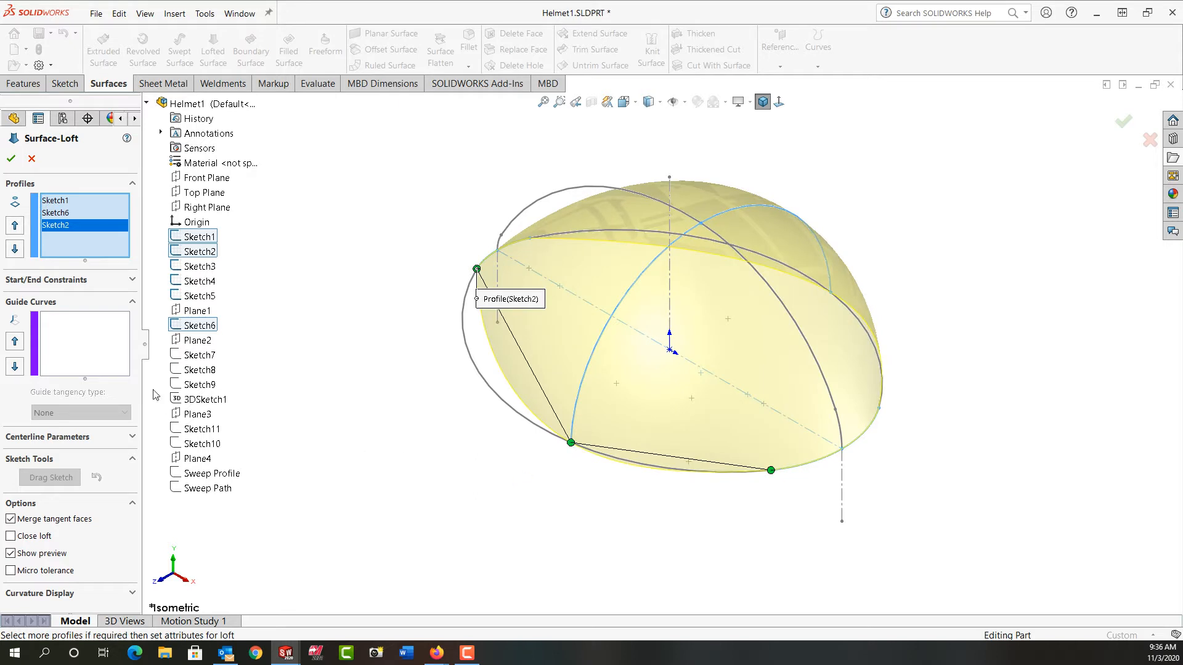
# Step: Add Sketch4, Sketch5 and Sketch3 as the loft's guide curves and create the helmet dome surface
pyautogui.click(95, 336)
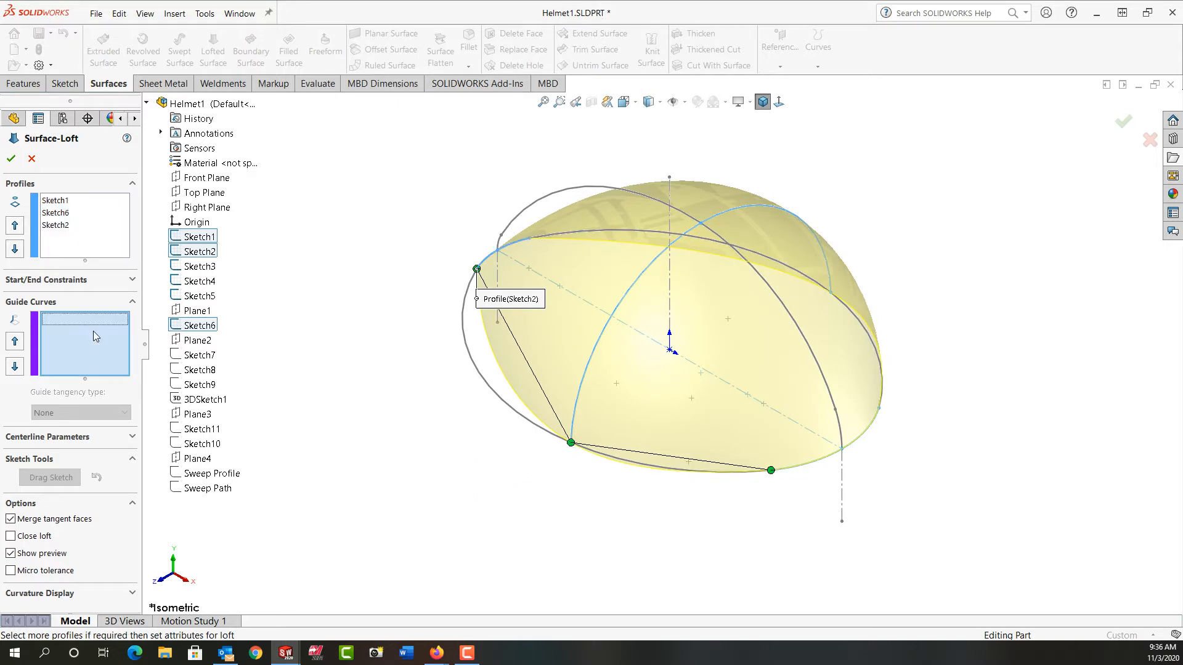
pyautogui.click(192, 282)
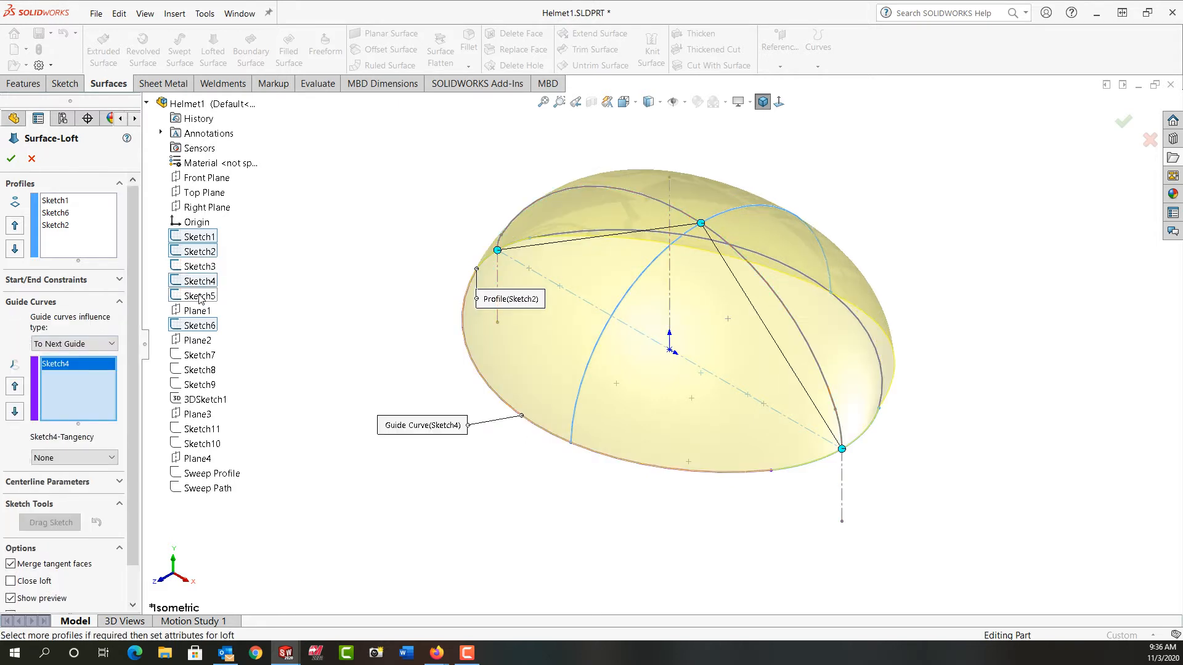
pyautogui.click(199, 297)
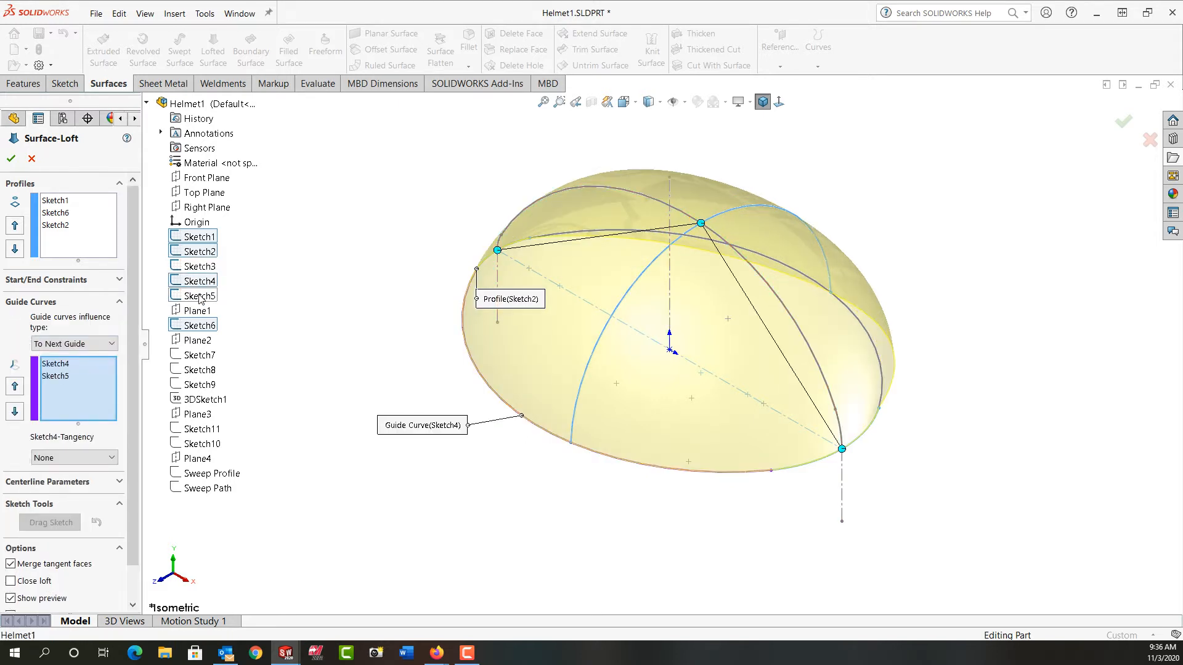
pyautogui.click(199, 268)
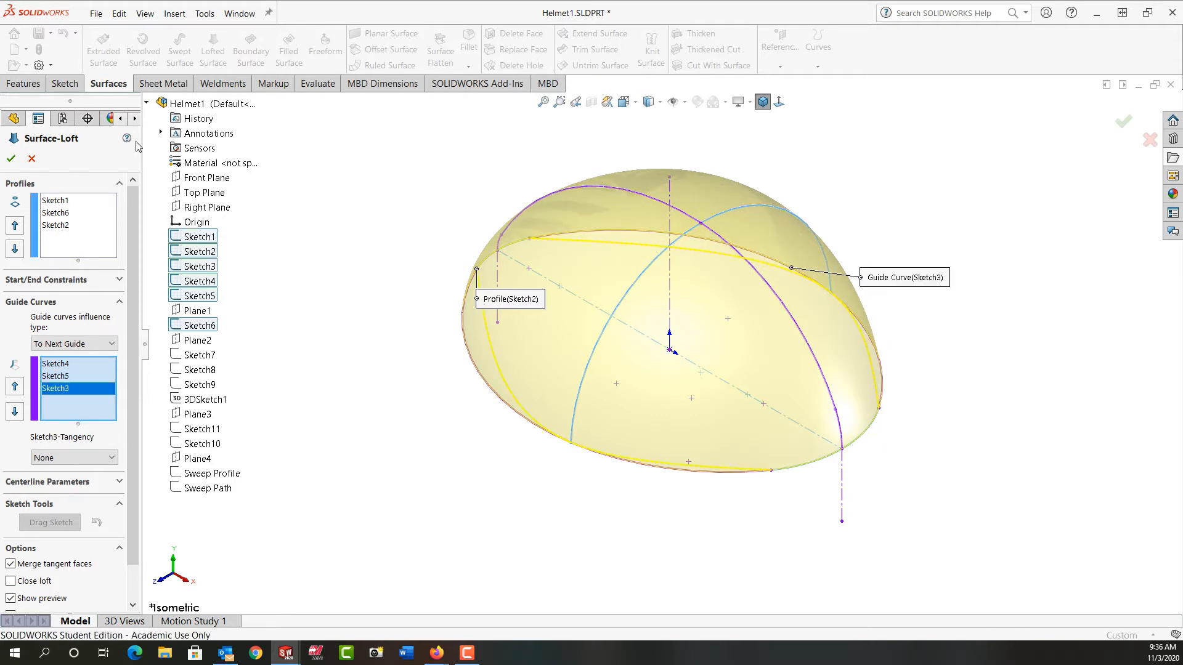
pyautogui.click(11, 159)
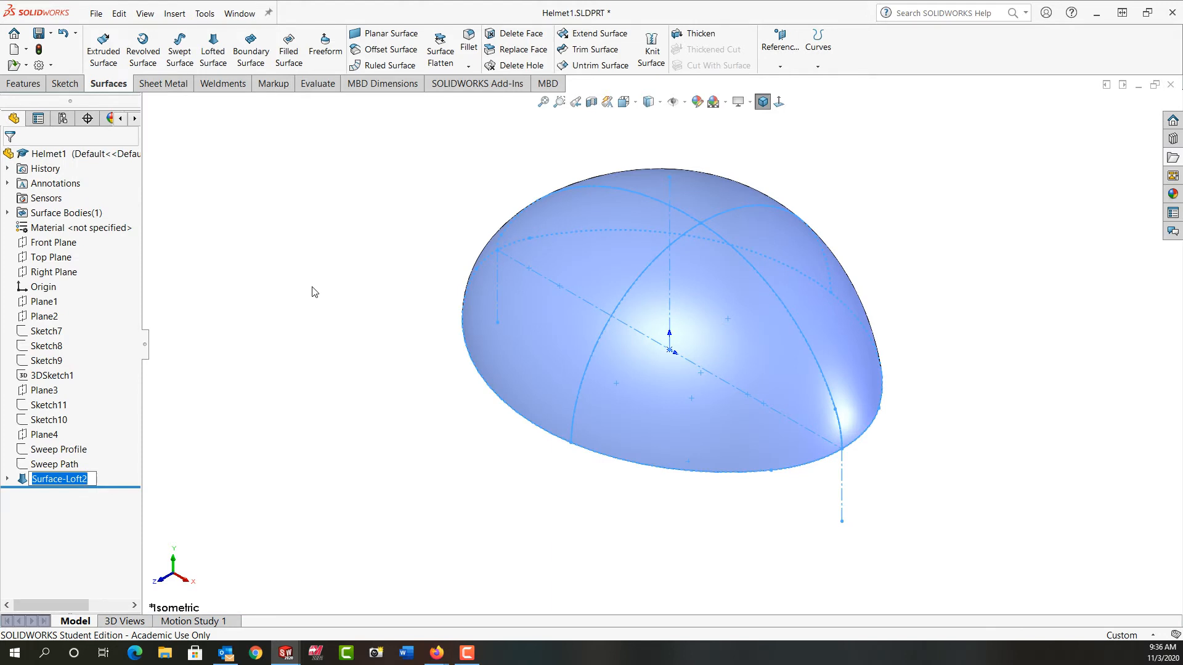
pyautogui.click(314, 292)
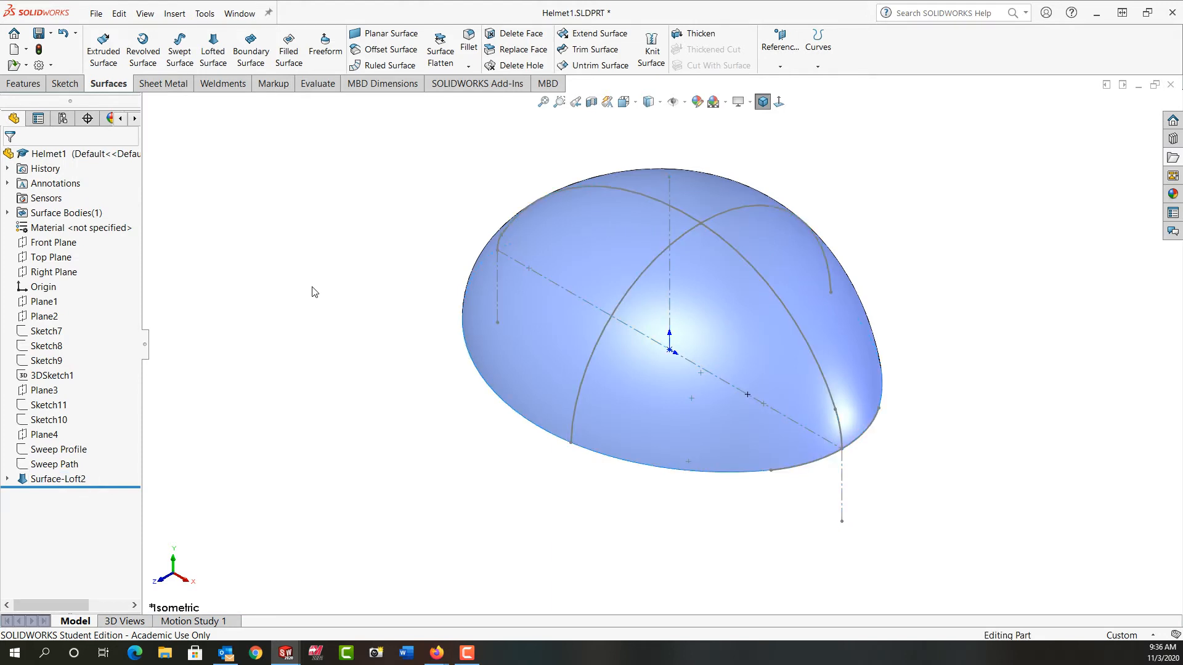
# Step: Hide Sketch1, Sketch6 and Sketch5, which are absorbed in the lofted surface
pyautogui.click(7, 479)
pyautogui.click(60, 496)
pyautogui.keyDown('ctrl'); pyautogui.click(61, 508); pyautogui.keyUp('ctrl')
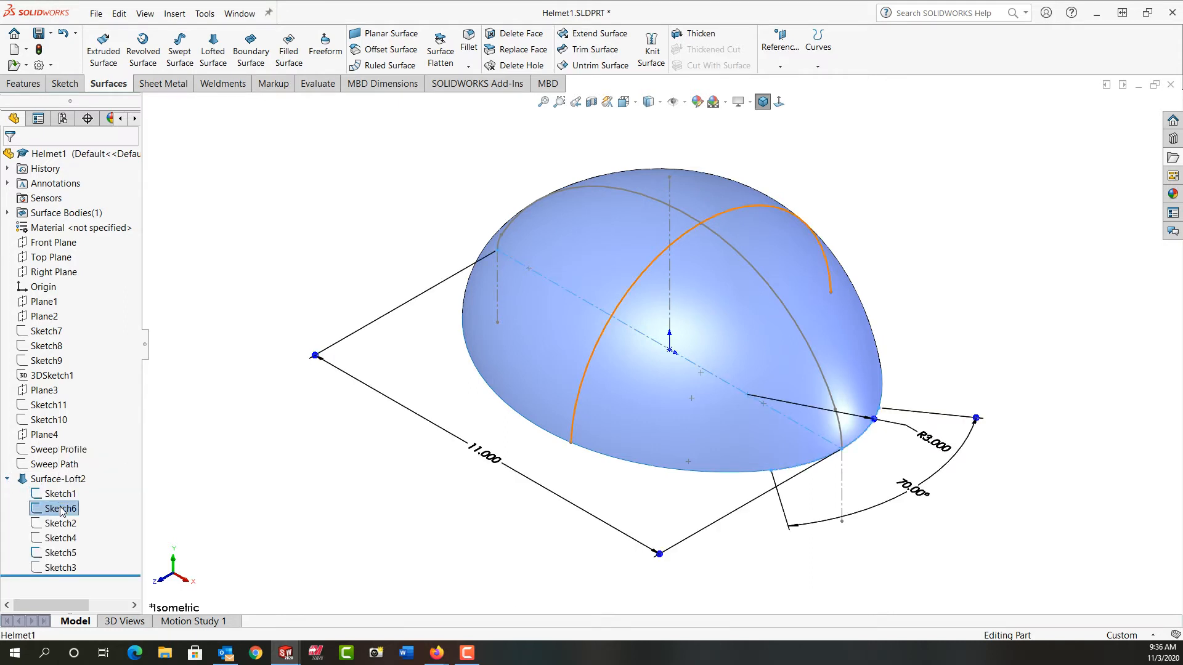
pyautogui.keyDown('ctrl'); pyautogui.click(64, 552); pyautogui.keyUp('ctrl')
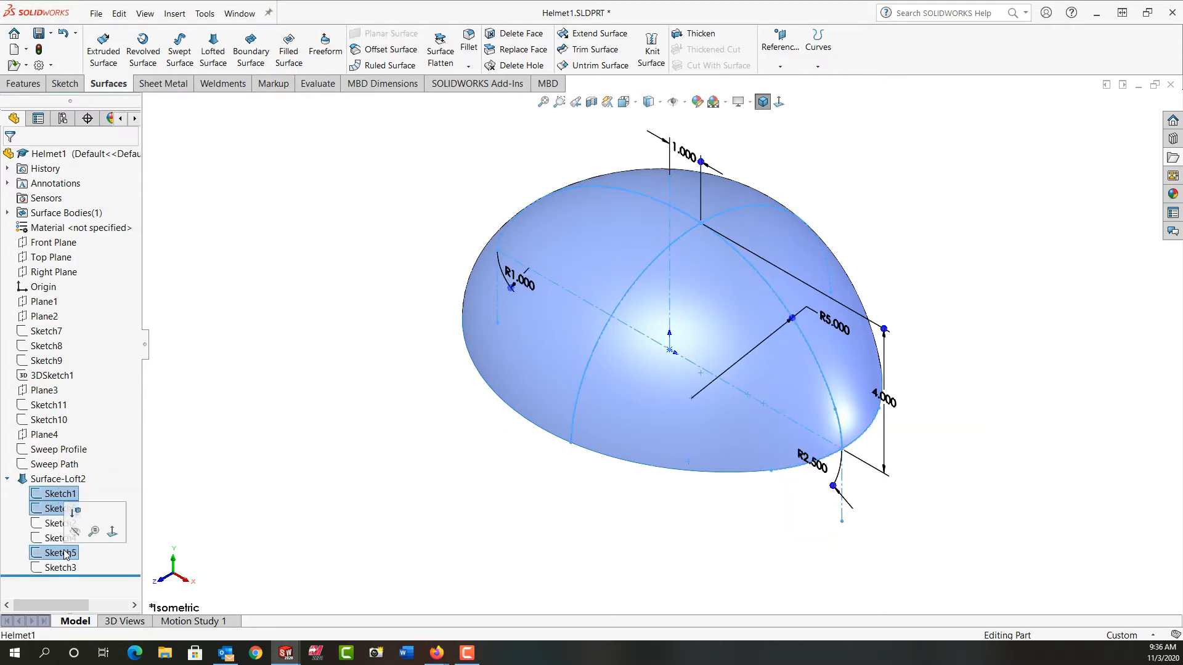
pyautogui.click(75, 533)
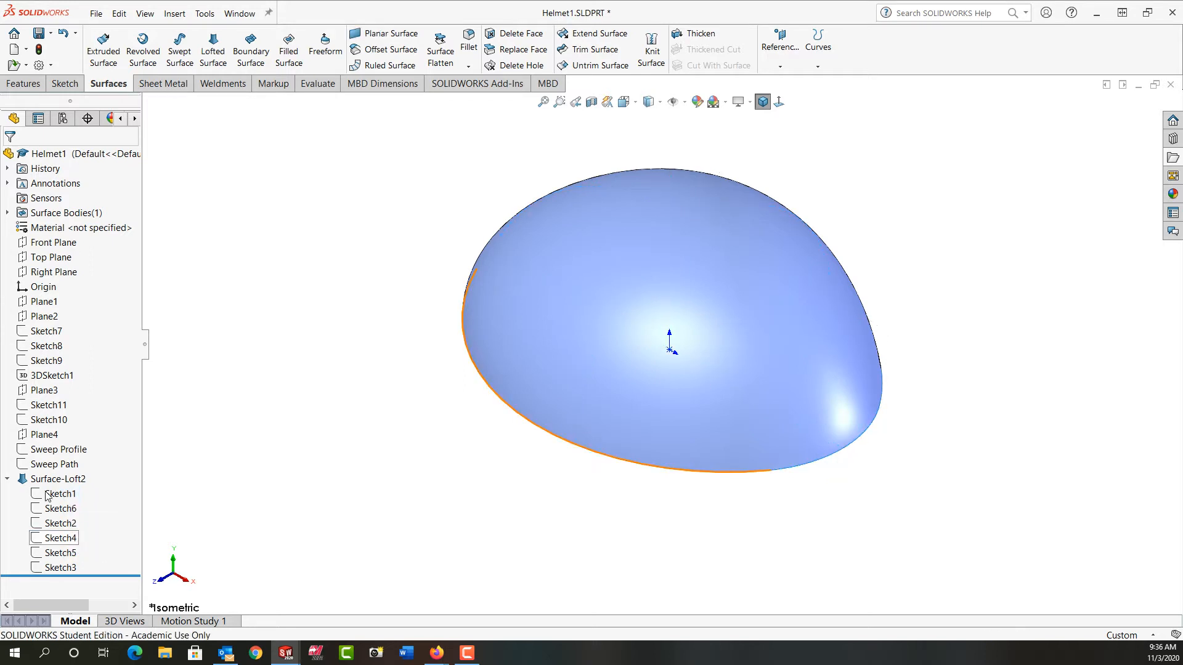
pyautogui.click(8, 479)
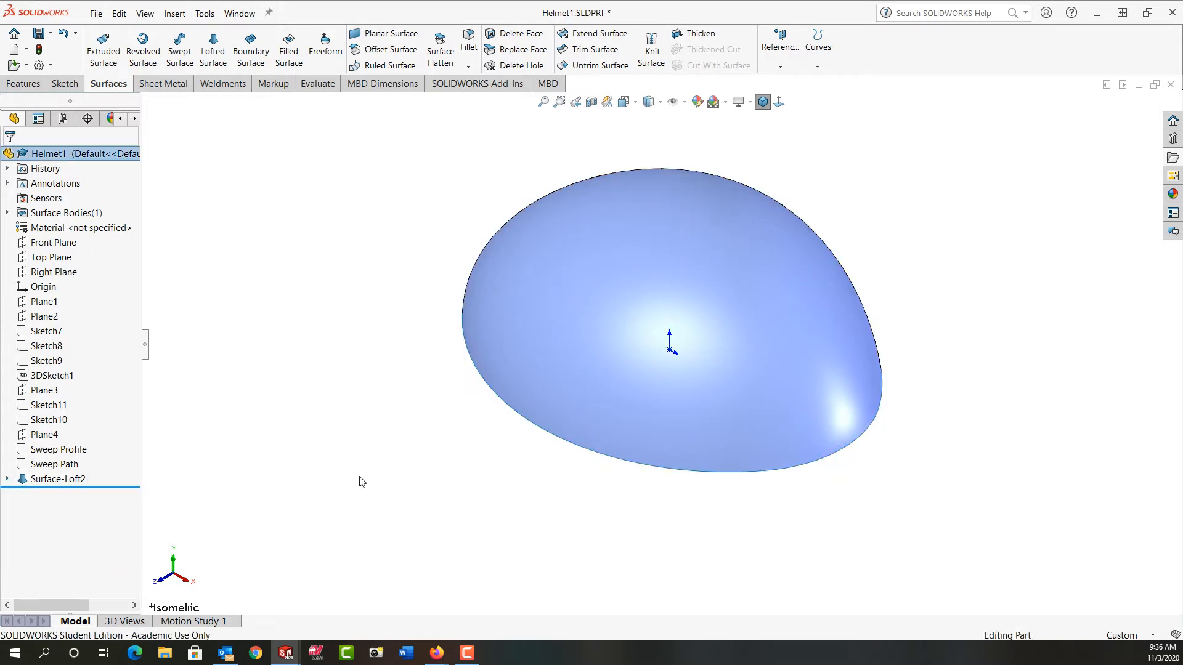
# Step: Create a reference plane perpendicular to the Sketch1 arc edge of the dome's rim and coincident with the edge's near end vertex
pyautogui.click(819, 469)
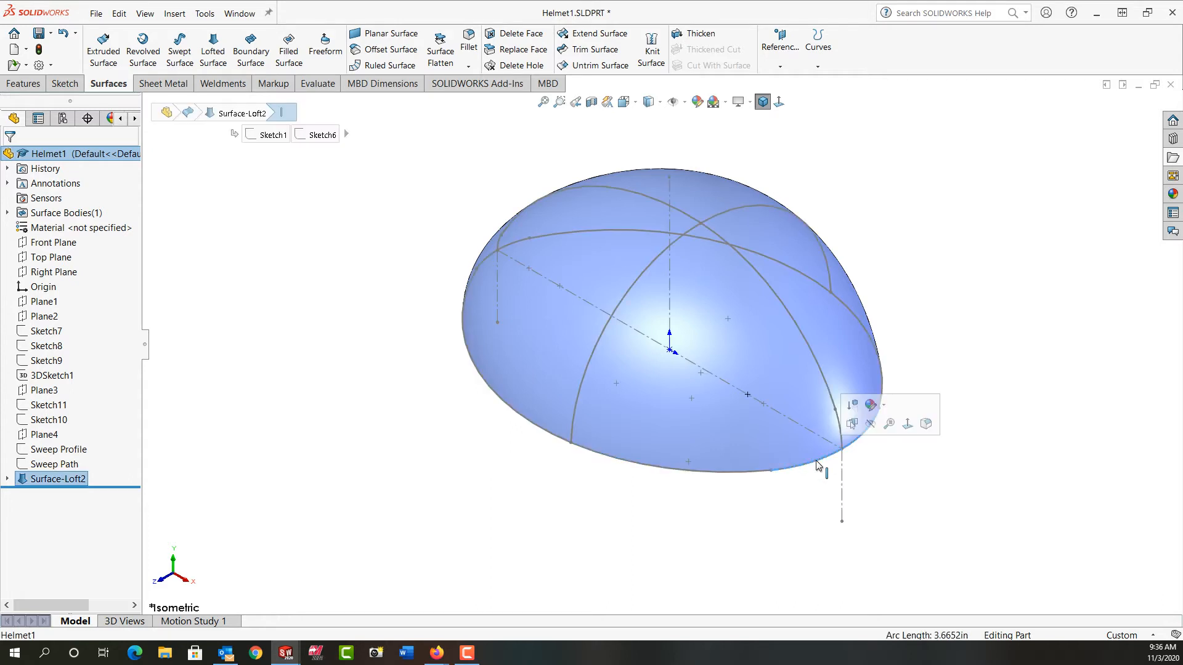
pyautogui.click(771, 471)
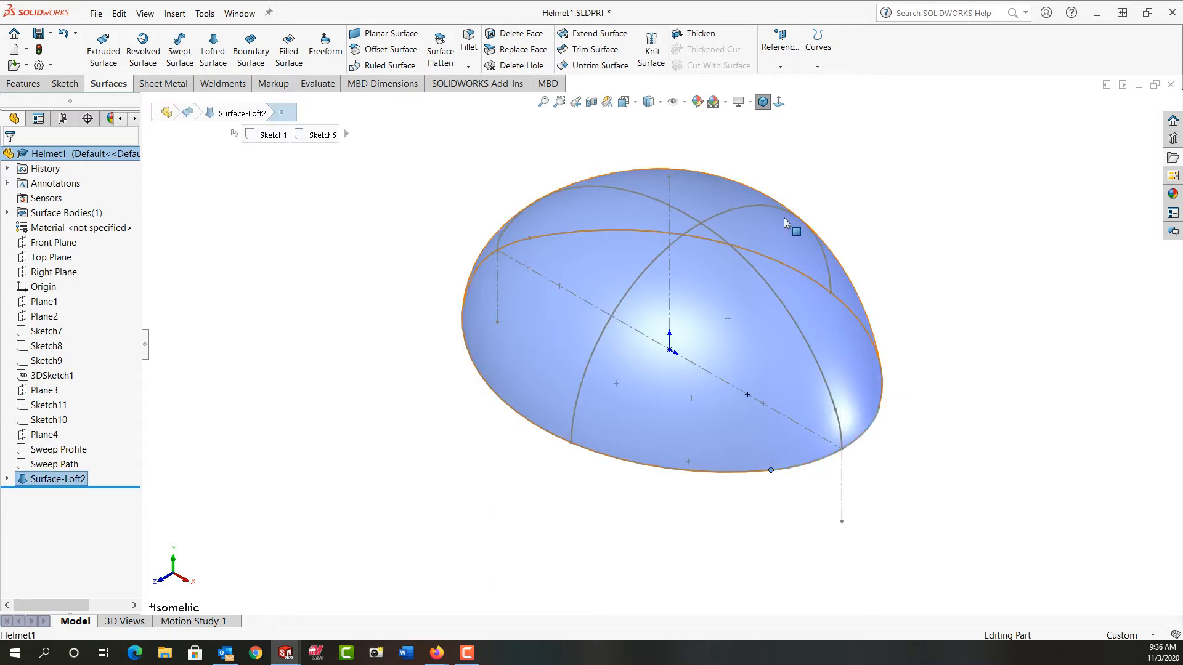
pyautogui.click(766, 53)
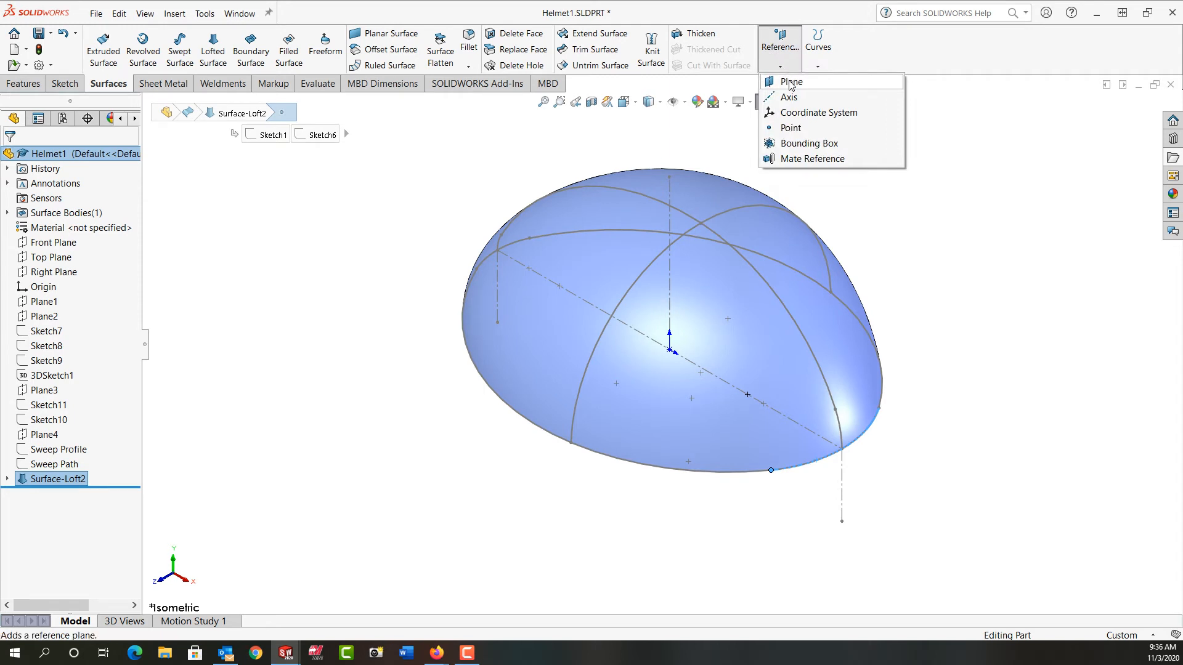
pyautogui.click(790, 82)
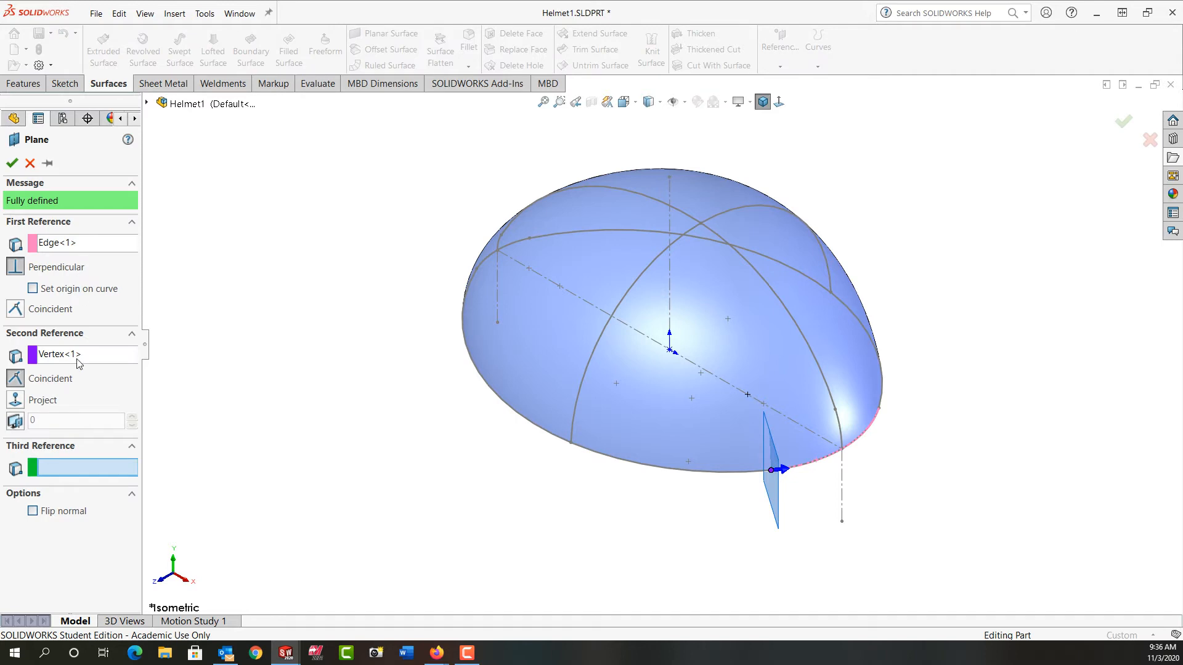
pyautogui.click(12, 163)
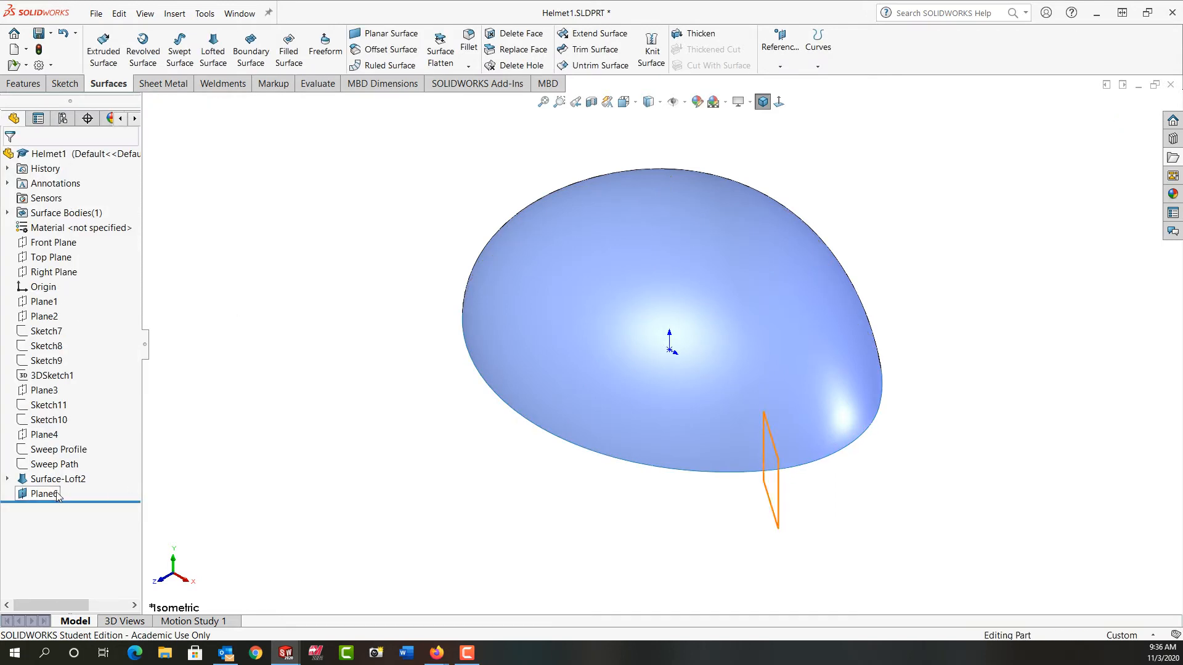
# Step: Start a sketch on the new plane, viewed face-on, and draw a vertical line downward from just beside the rim vertex
pyautogui.rightClick(53, 494)
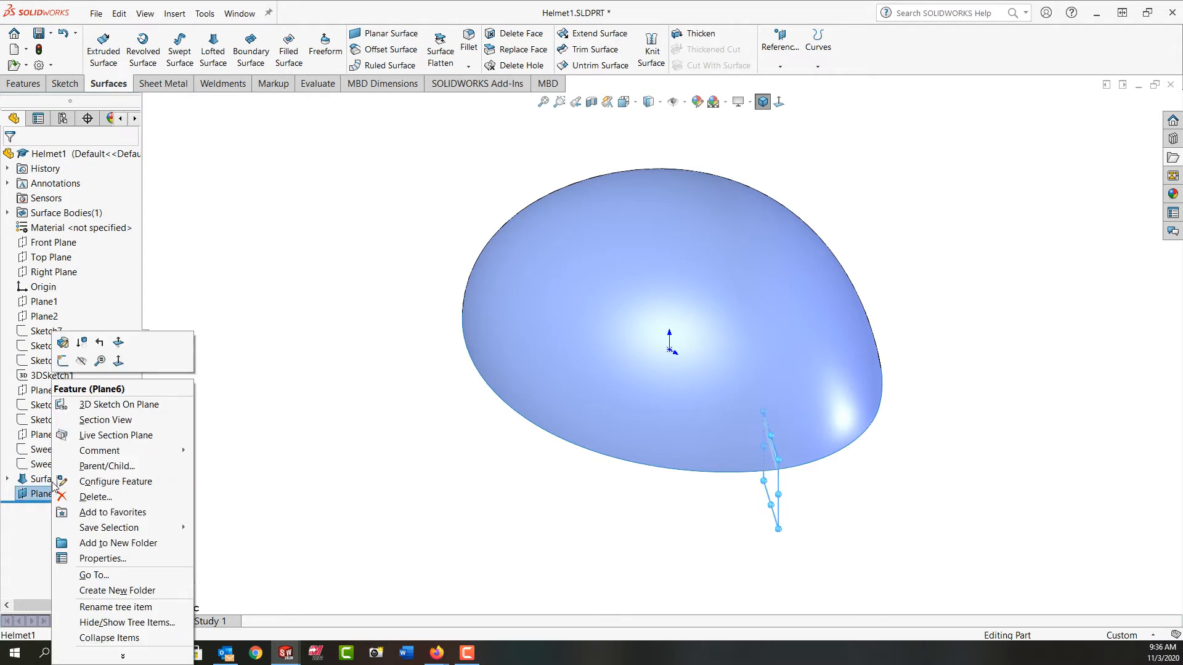
pyautogui.click(62, 361)
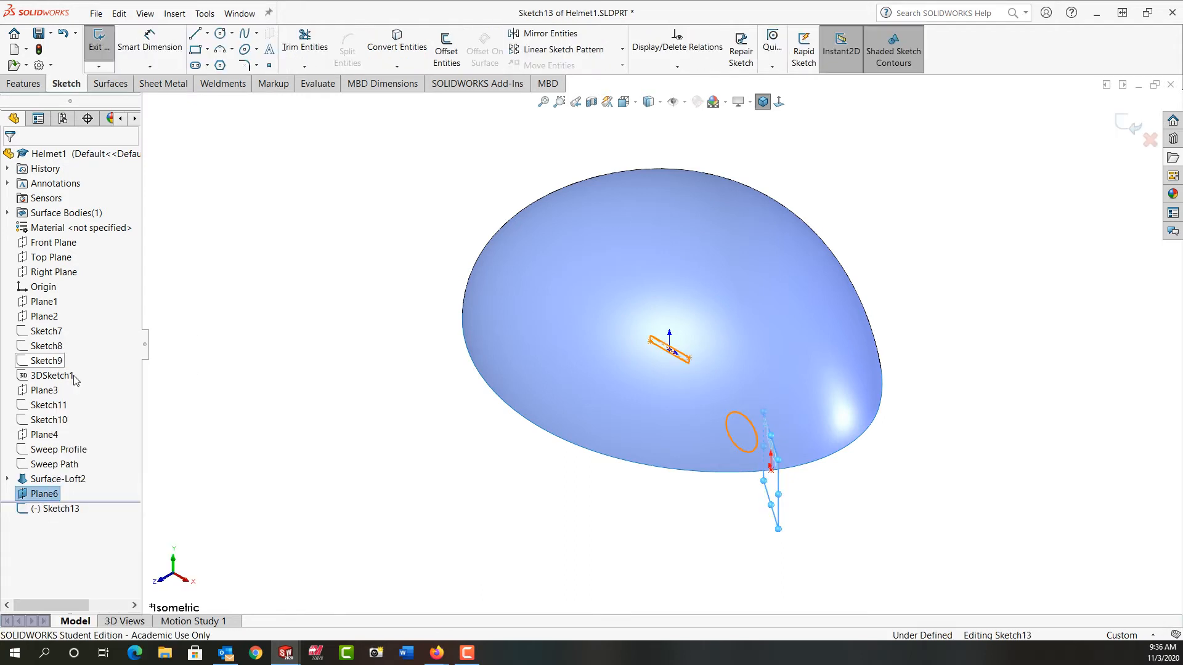
pyautogui.click(777, 104)
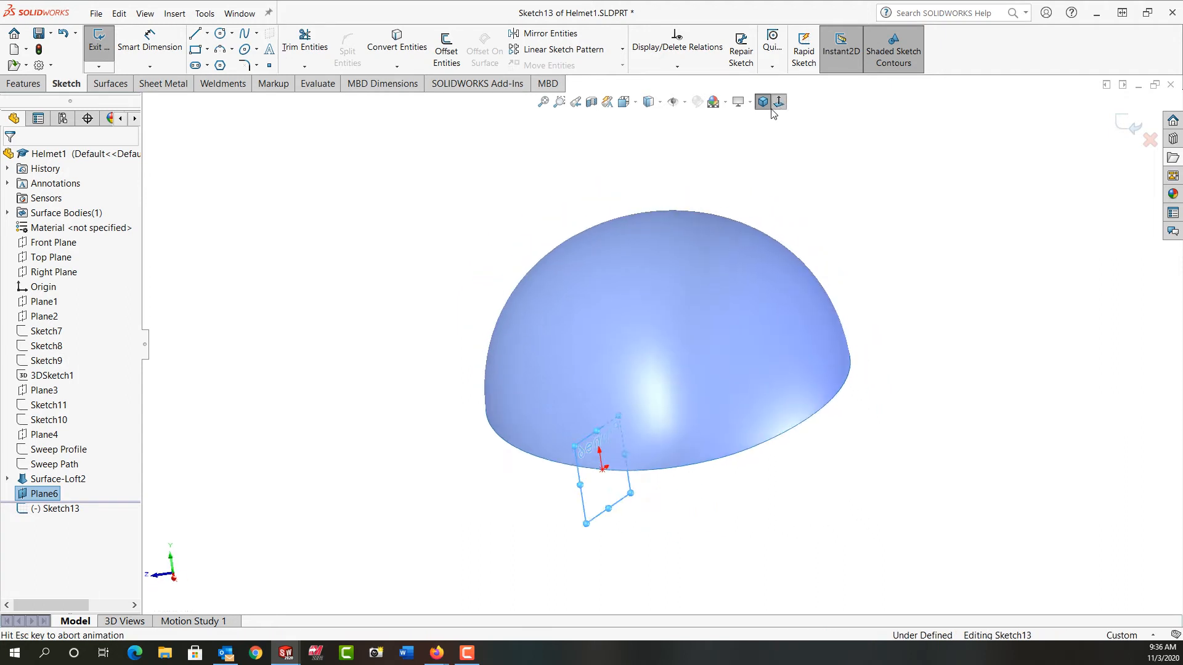
pyautogui.moveTo(474, 218); pyautogui.dragTo(403, 230, button='right')
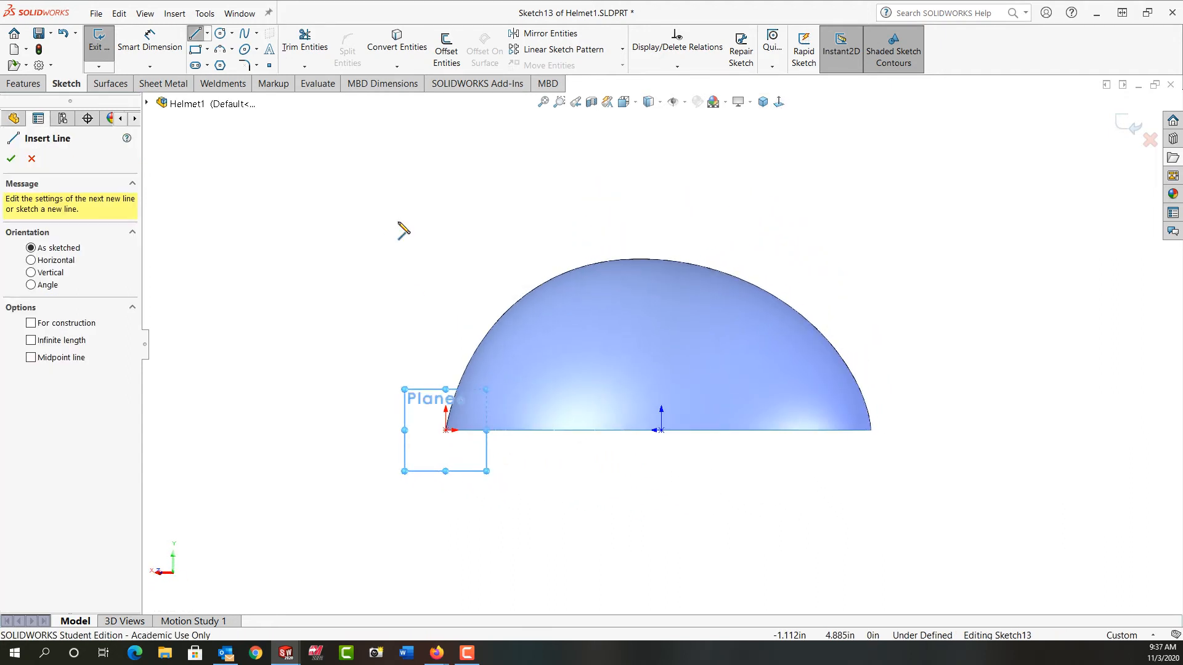
pyautogui.click(437, 435)
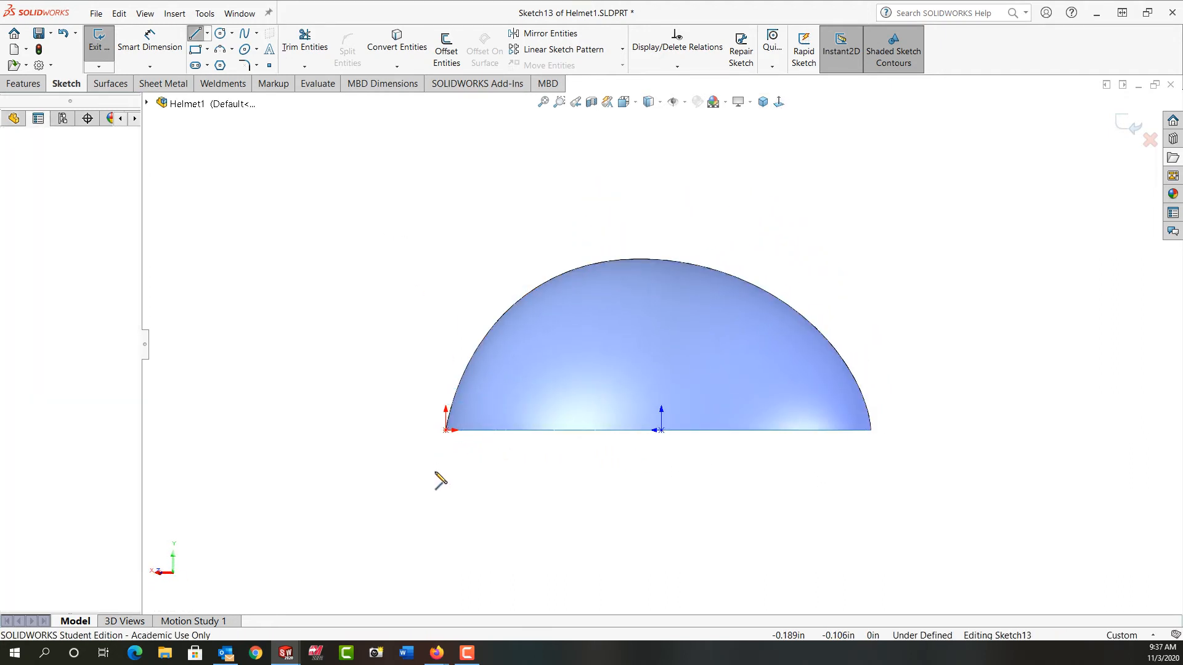
pyautogui.click(438, 543)
# Step: Dimension the vertical line's length as 3 inches
pyautogui.moveTo(538, 589); pyautogui.dragTo(529, 491, button='right')
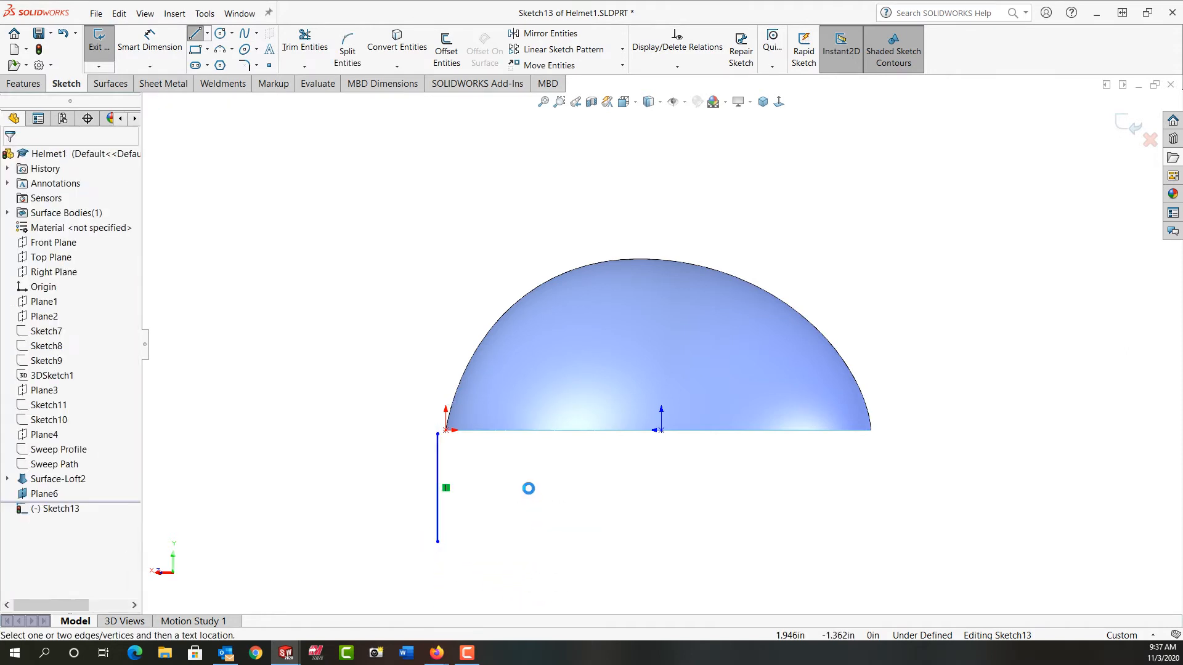
pyautogui.click(438, 480)
pyautogui.click(516, 499)
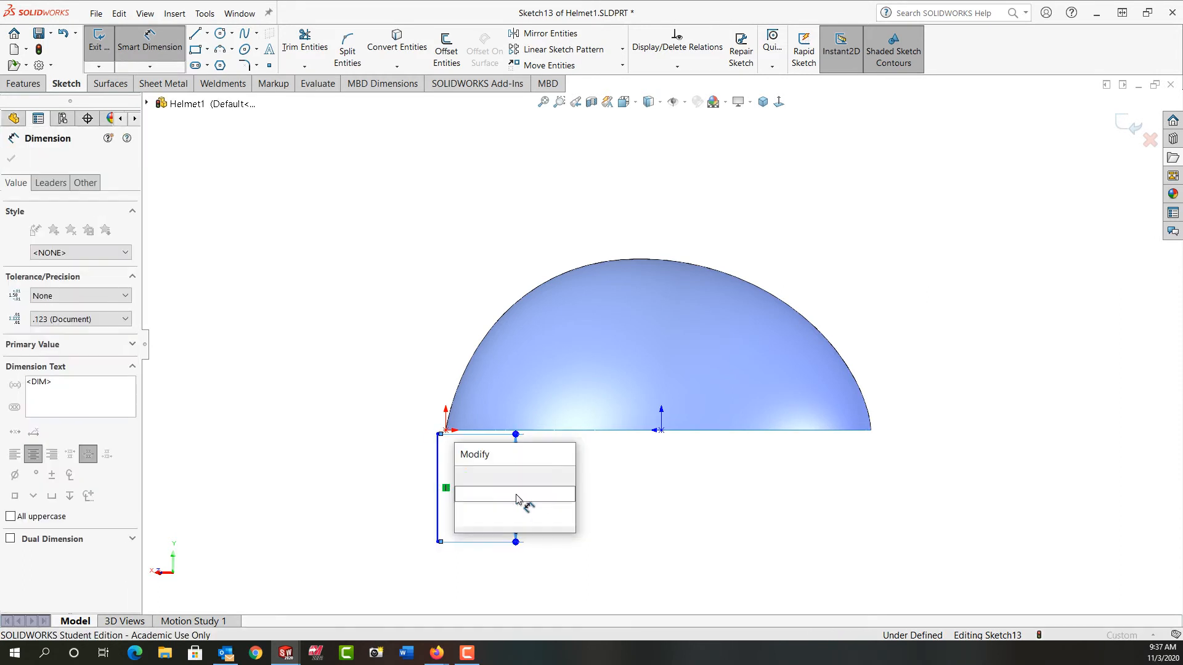
pyautogui.write('3')
pyautogui.press('Return')
pyautogui.press('Escape')
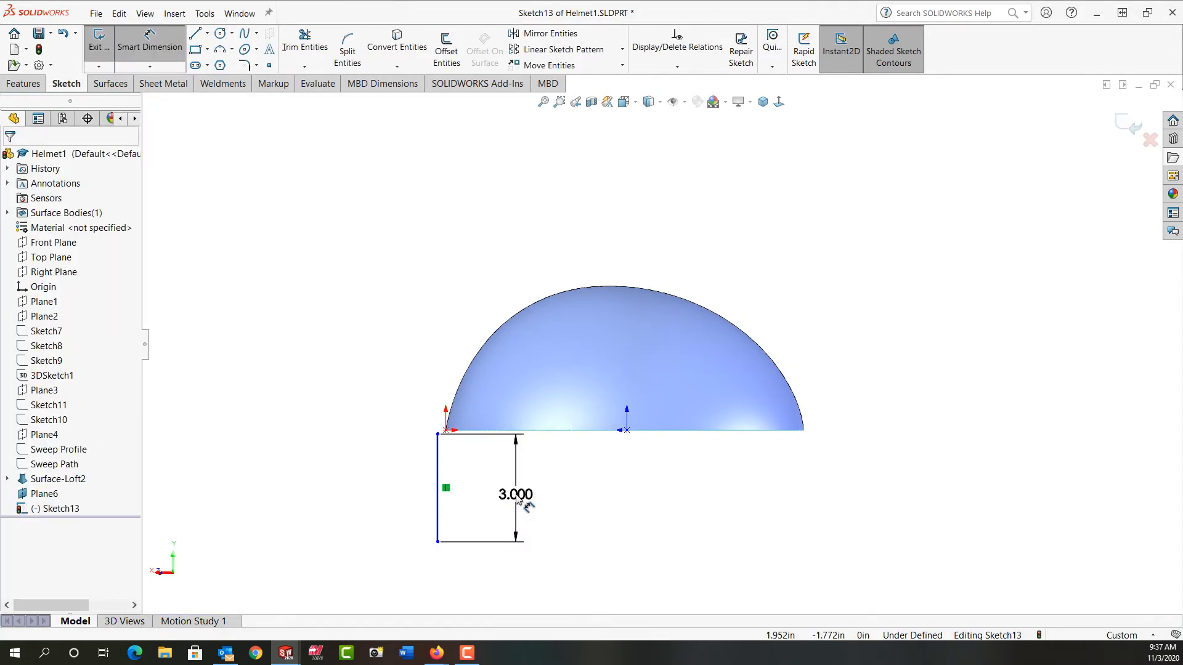
# Step: Add a pierce relation between the line's upper endpoint and the dome's rim arc edge, and exit the sketch
pyautogui.scroll(-1, 461, 439)
pyautogui.moveTo(454, 444); pyautogui.dragTo(445, 466, button='middle')
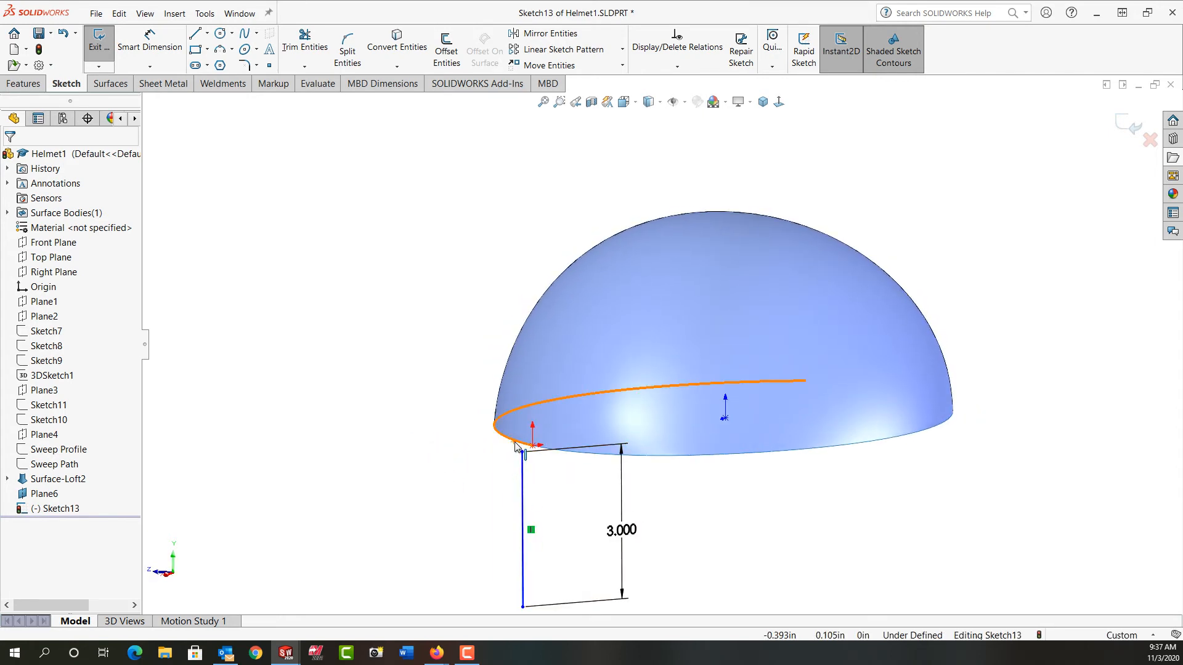
pyautogui.click(581, 455)
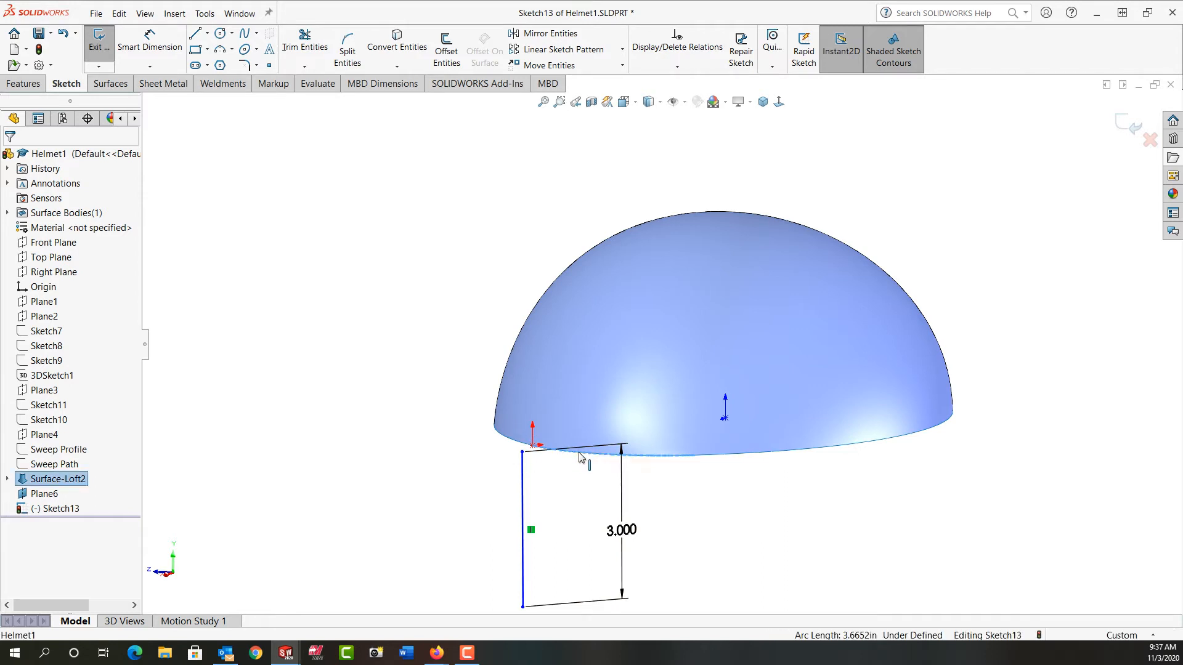
pyautogui.keyDown('ctrl'); pyautogui.click(523, 452); pyautogui.keyUp('ctrl')
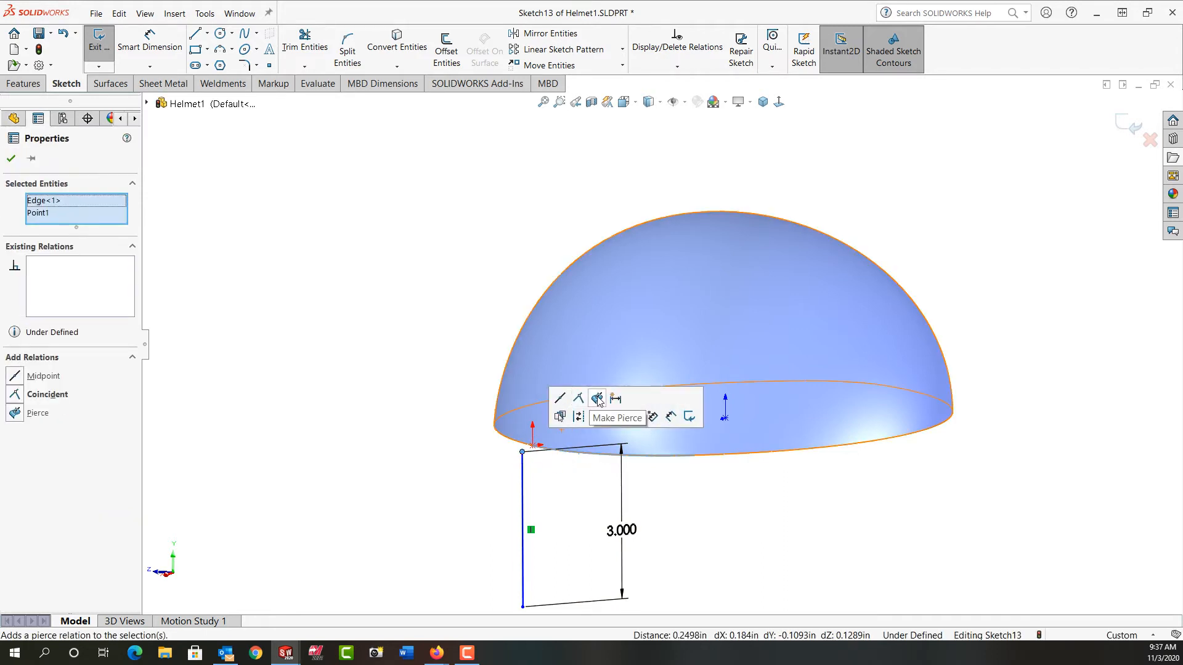
pyautogui.click(598, 400)
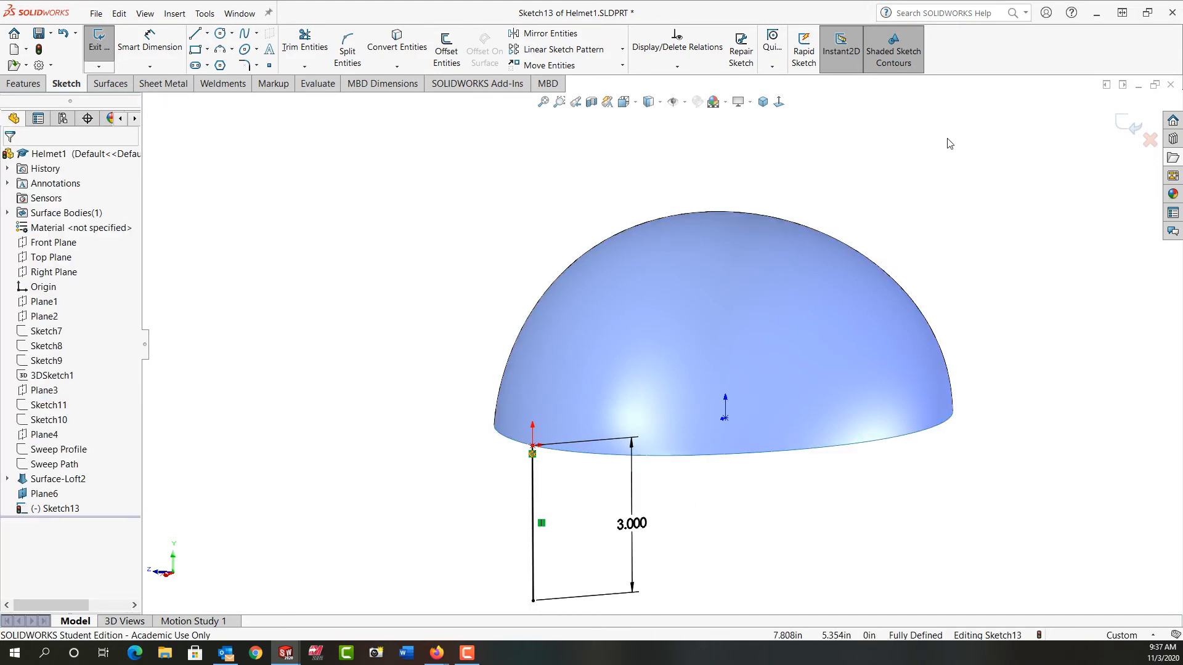
pyautogui.click(1133, 125)
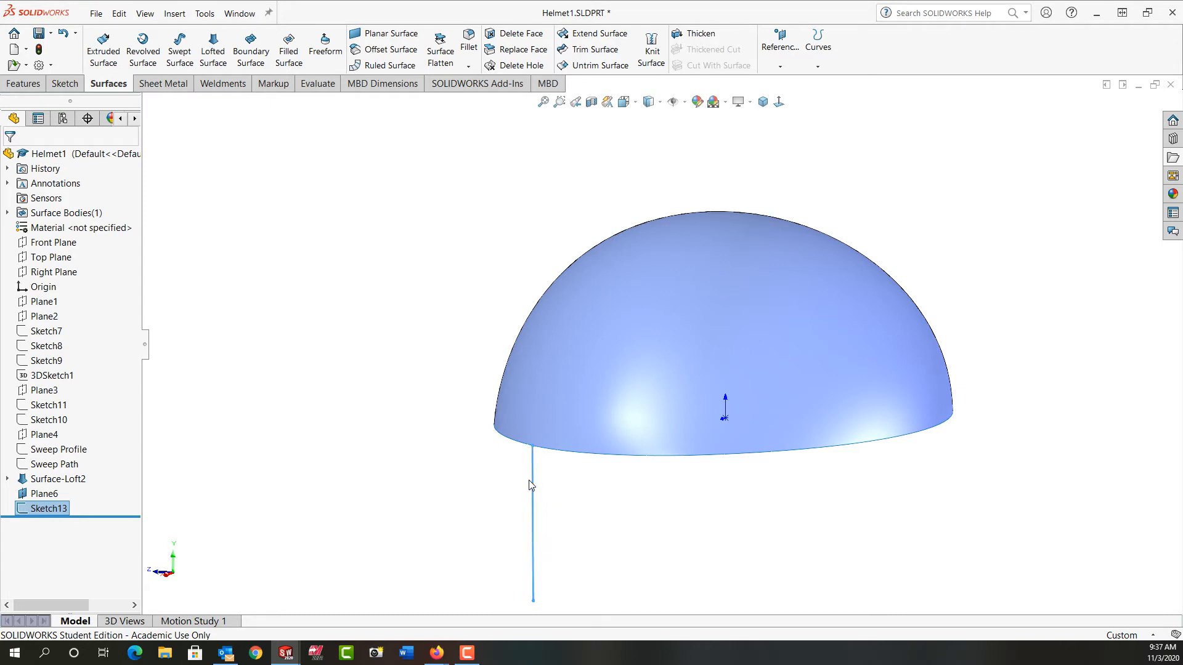
# Step: Create a composite curve from the dome rim's four edges, removing Sketch13 from the entities to join
pyautogui.click(818, 68)
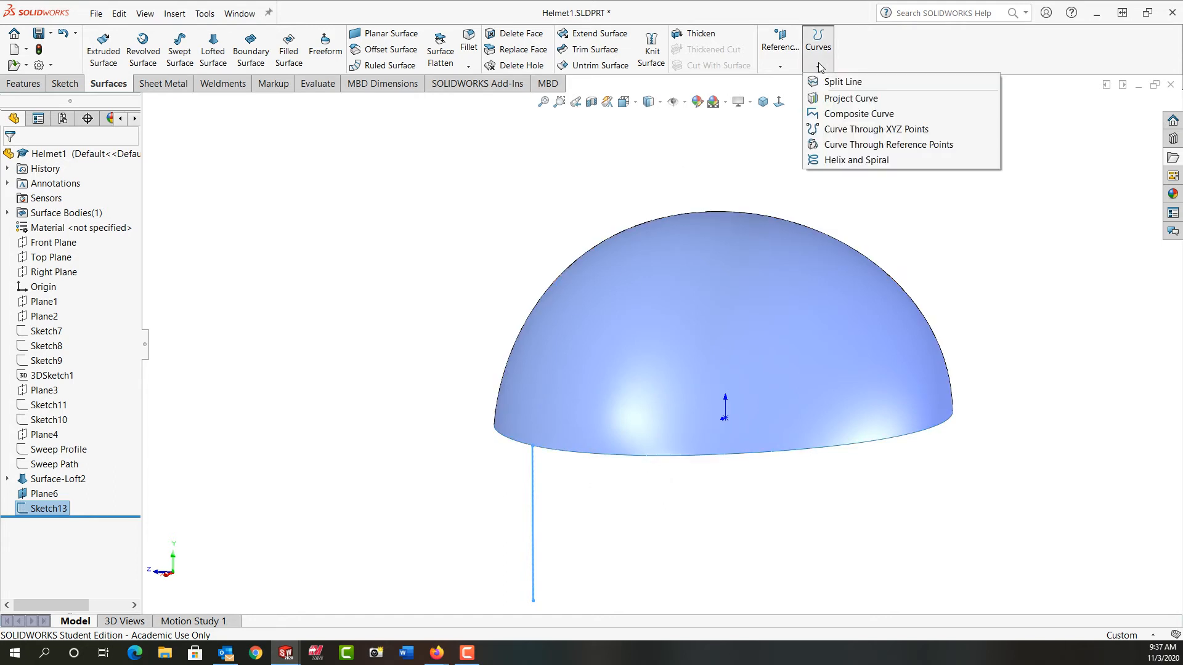
pyautogui.click(841, 114)
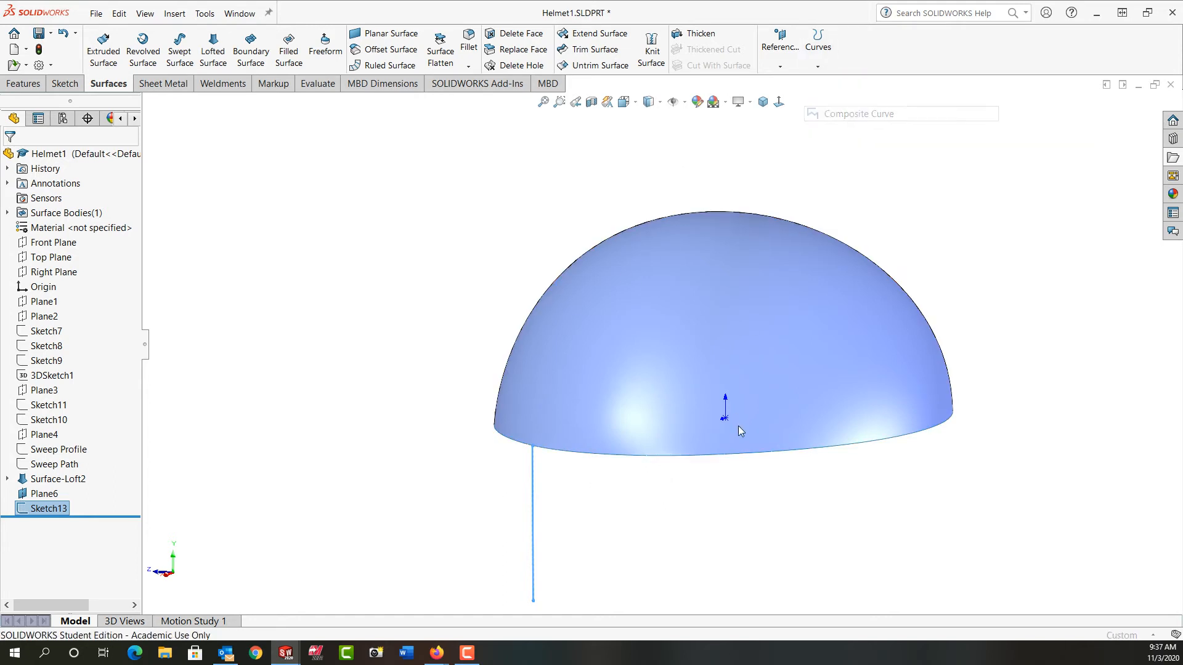
pyautogui.click(601, 459)
pyautogui.click(759, 462)
pyautogui.moveTo(758, 490); pyautogui.dragTo(754, 473, button='middle')
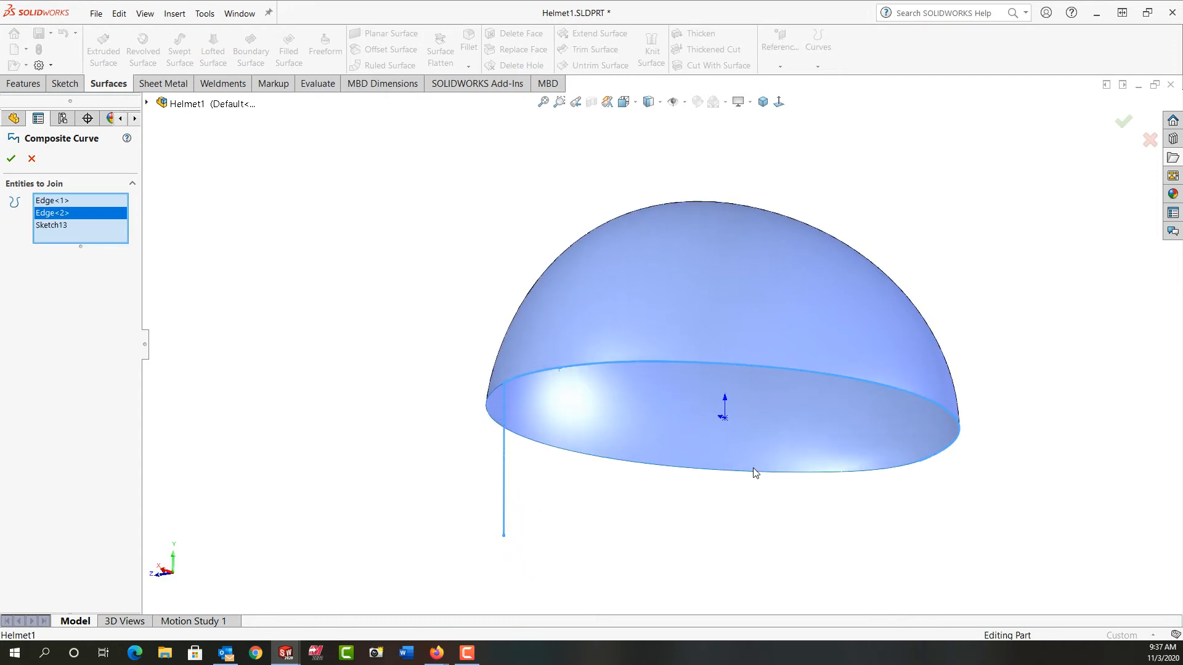
pyautogui.click(833, 481)
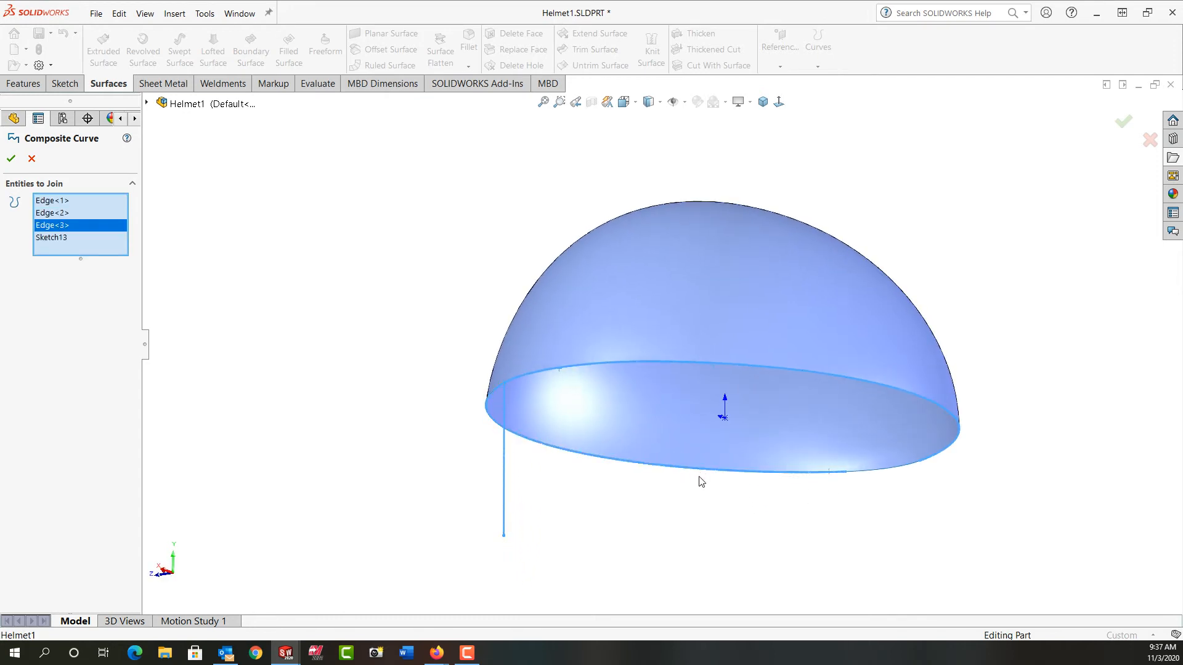
pyautogui.click(890, 471)
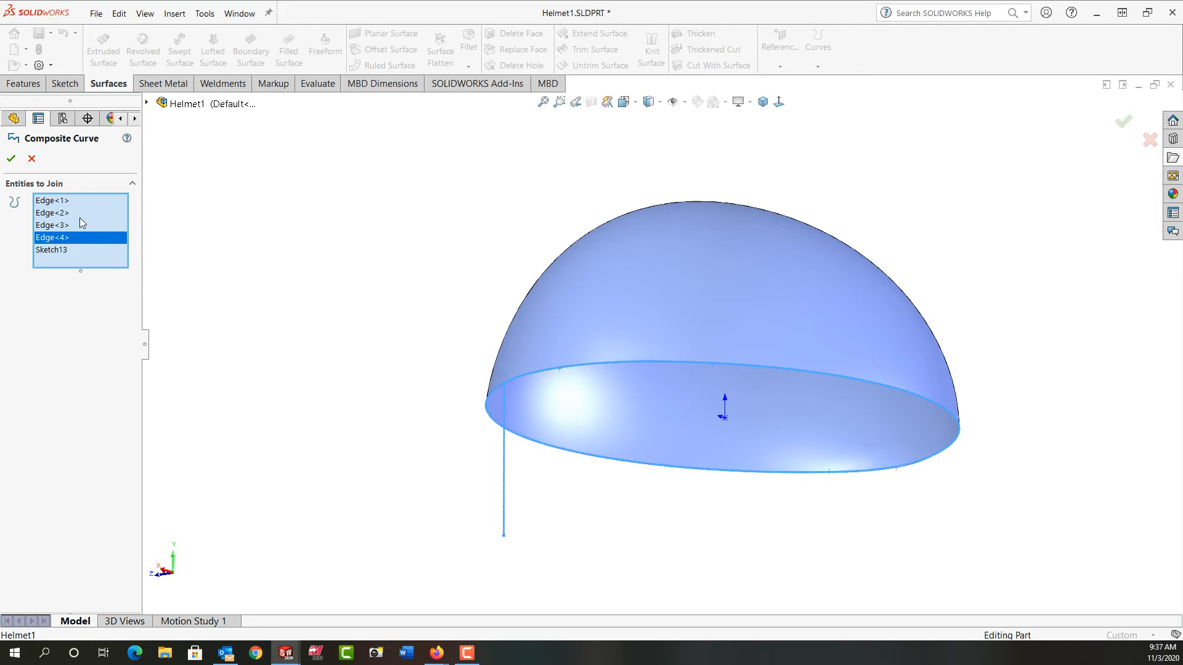
pyautogui.rightClick(60, 249)
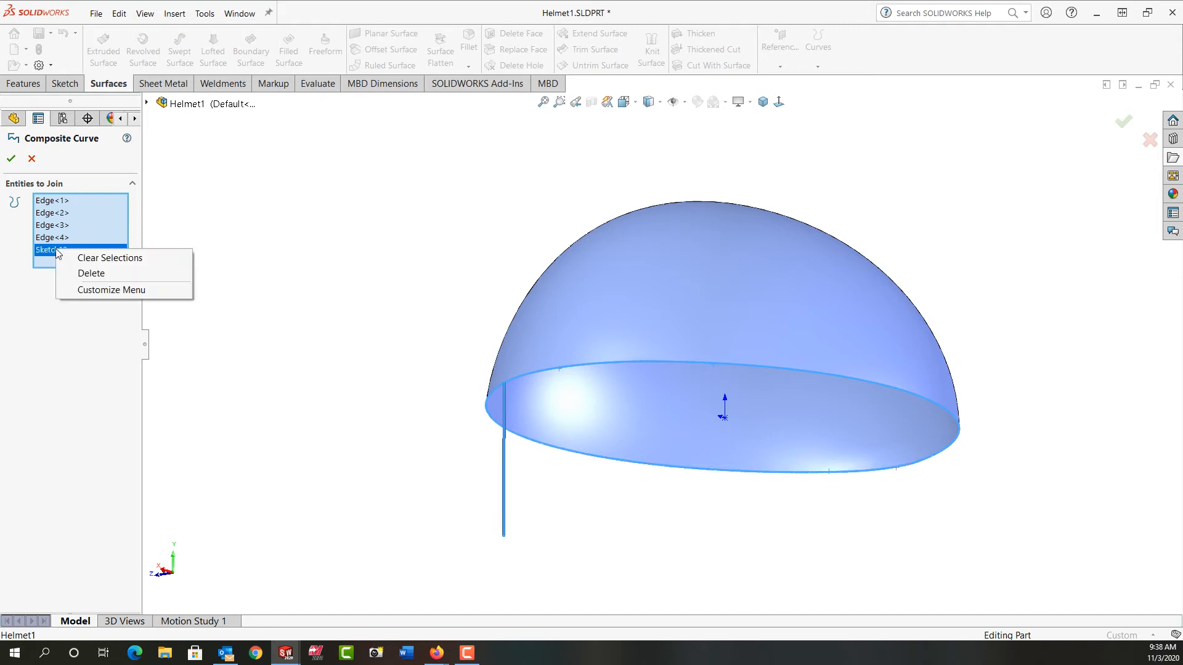
pyautogui.click(91, 273)
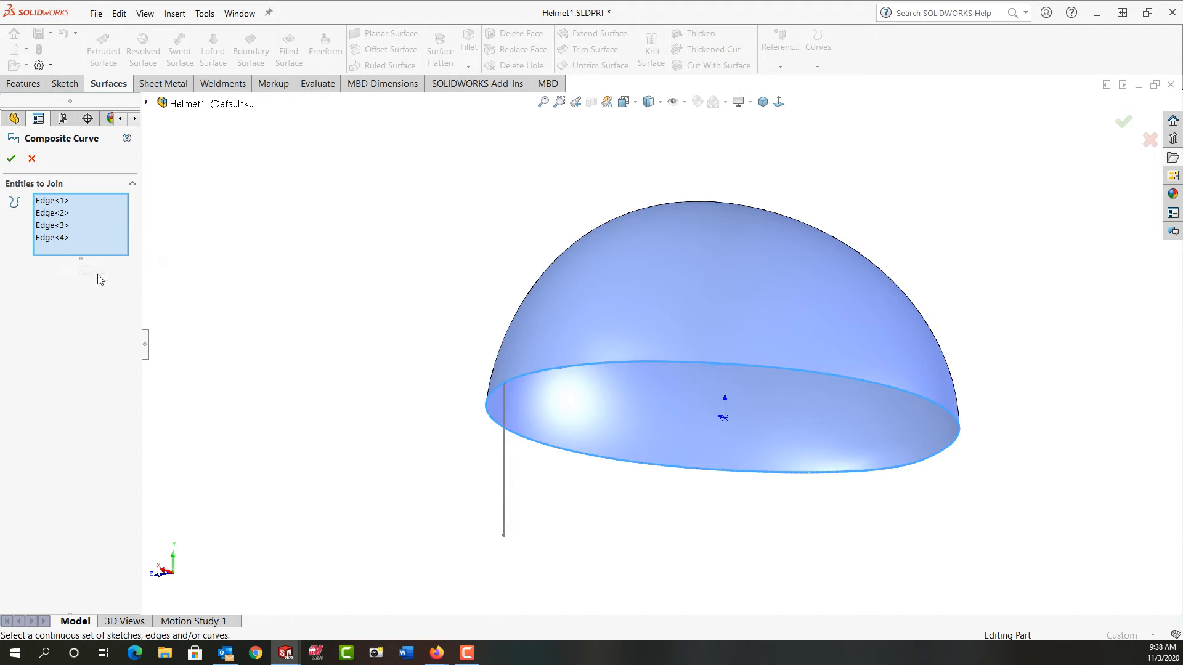
pyautogui.click(12, 159)
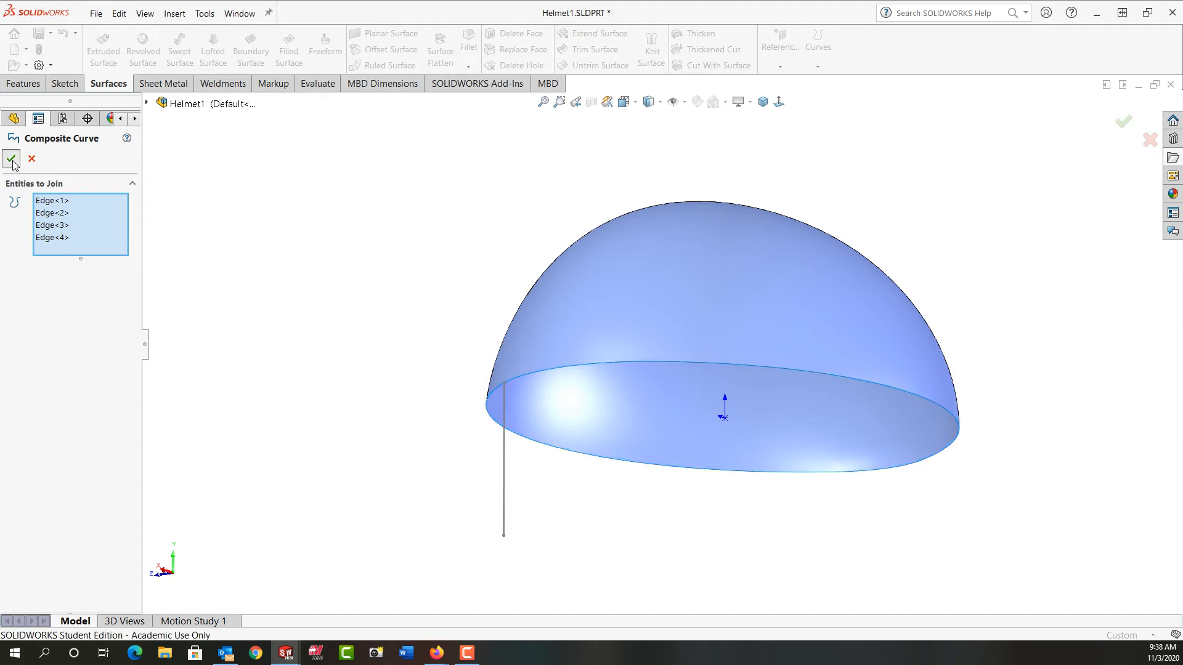
pyautogui.click(251, 472)
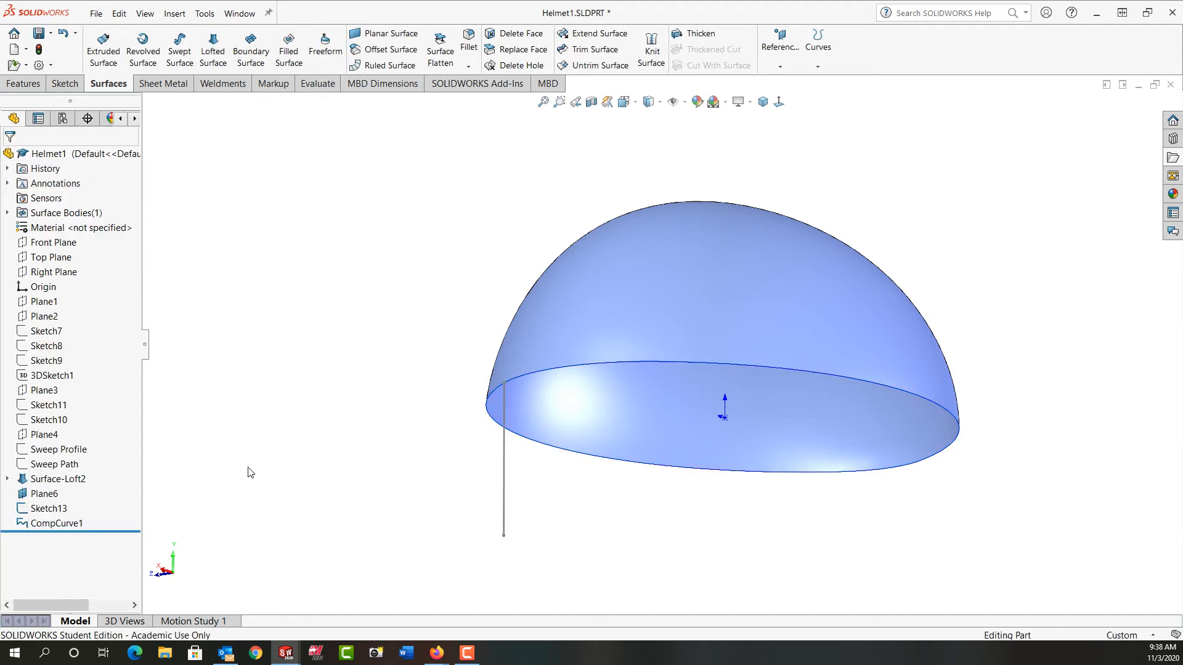
# Step: Sweep the vertical line sketch as a surface along the rim's composite curve, with profile orientation set to Keep Normal Constant
pyautogui.click(184, 59)
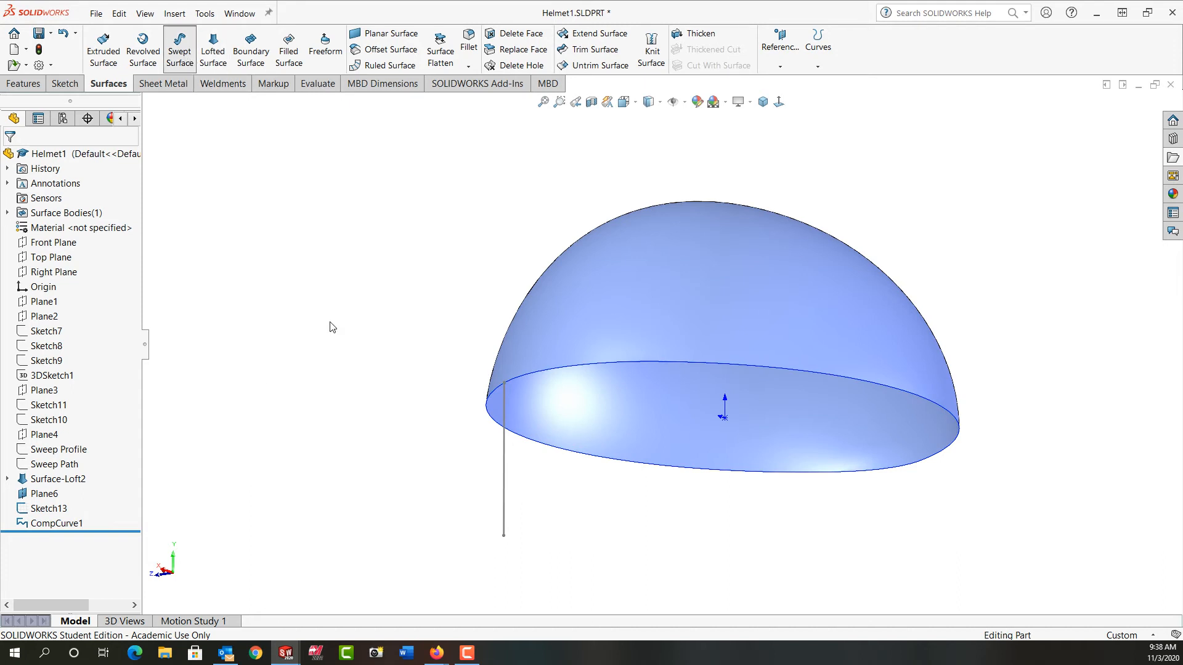
pyautogui.click(507, 519)
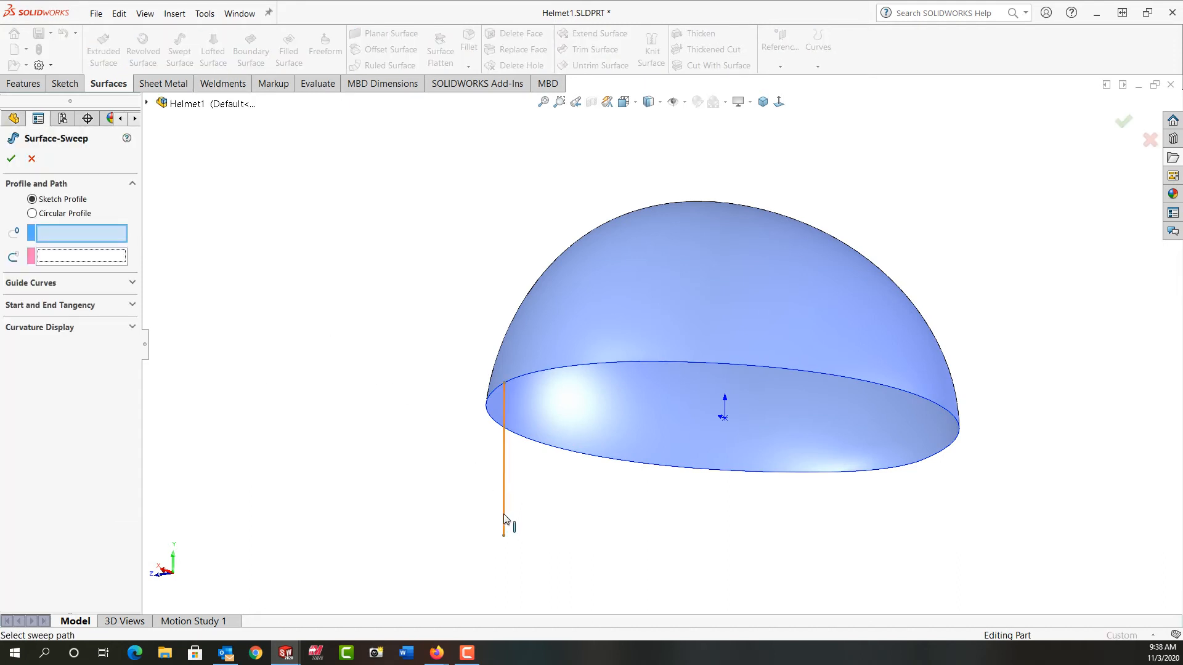
pyautogui.click(528, 379)
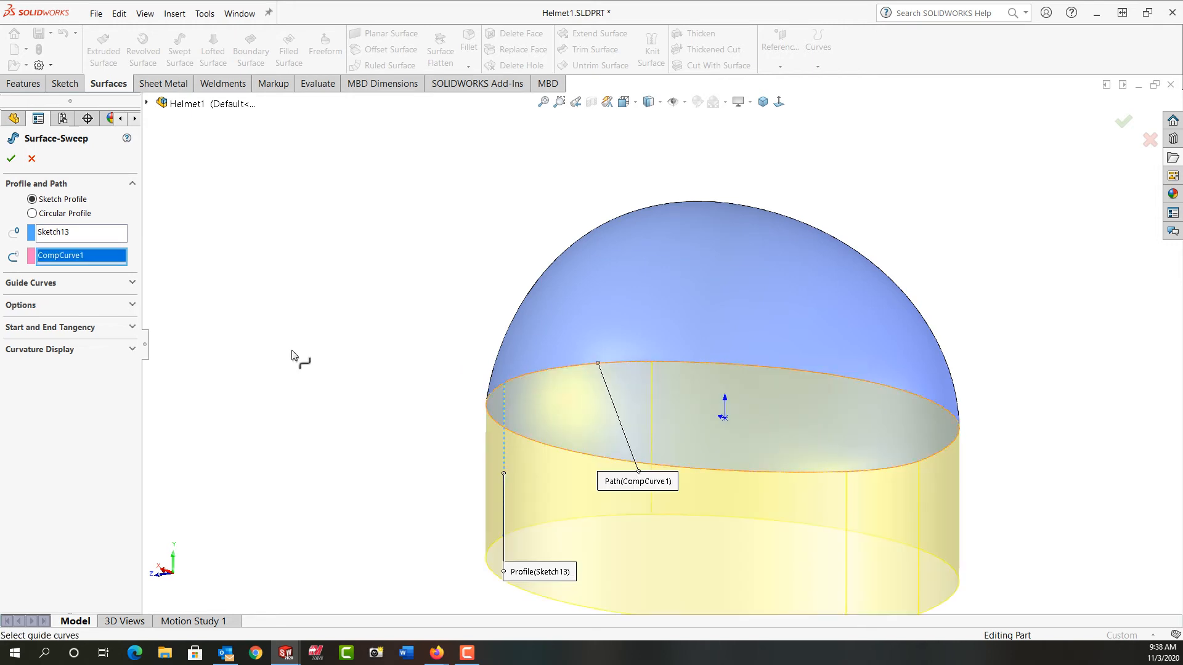
pyautogui.click(128, 304)
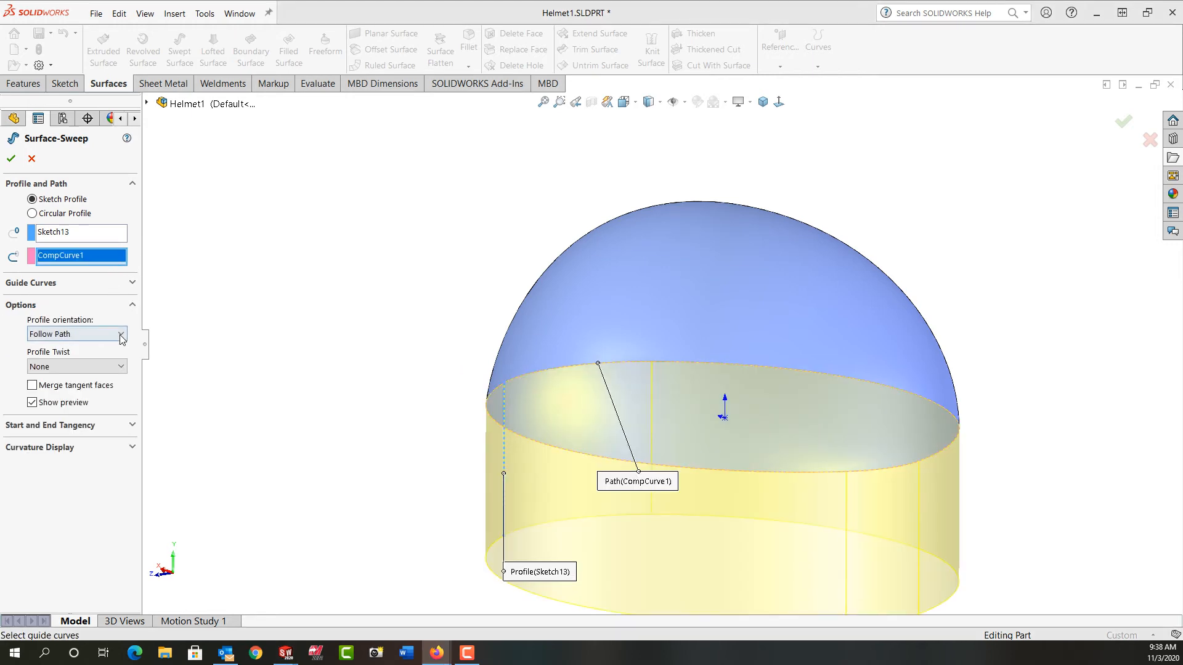
pyautogui.click(121, 334)
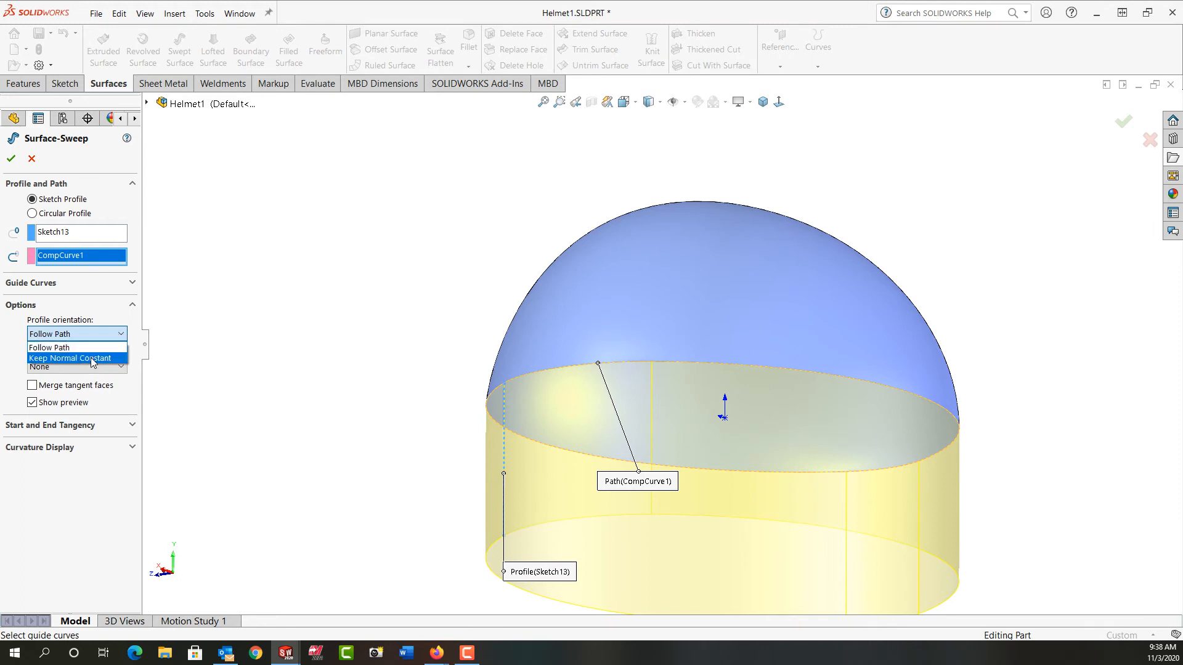
pyautogui.click(91, 357)
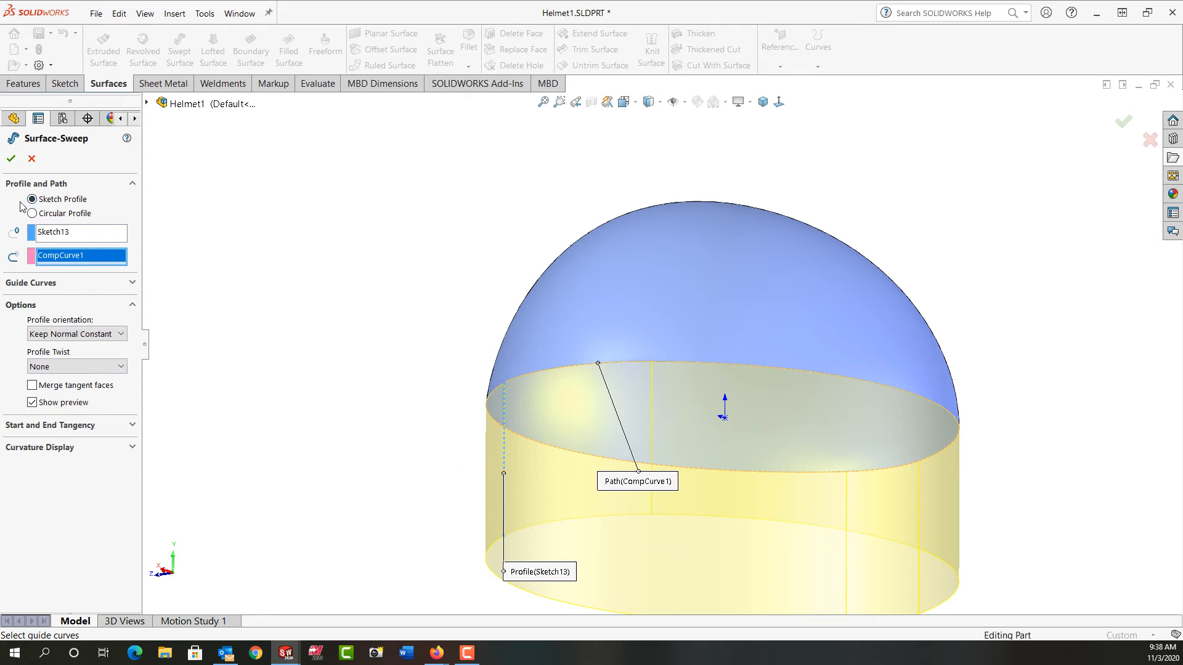
pyautogui.click(11, 158)
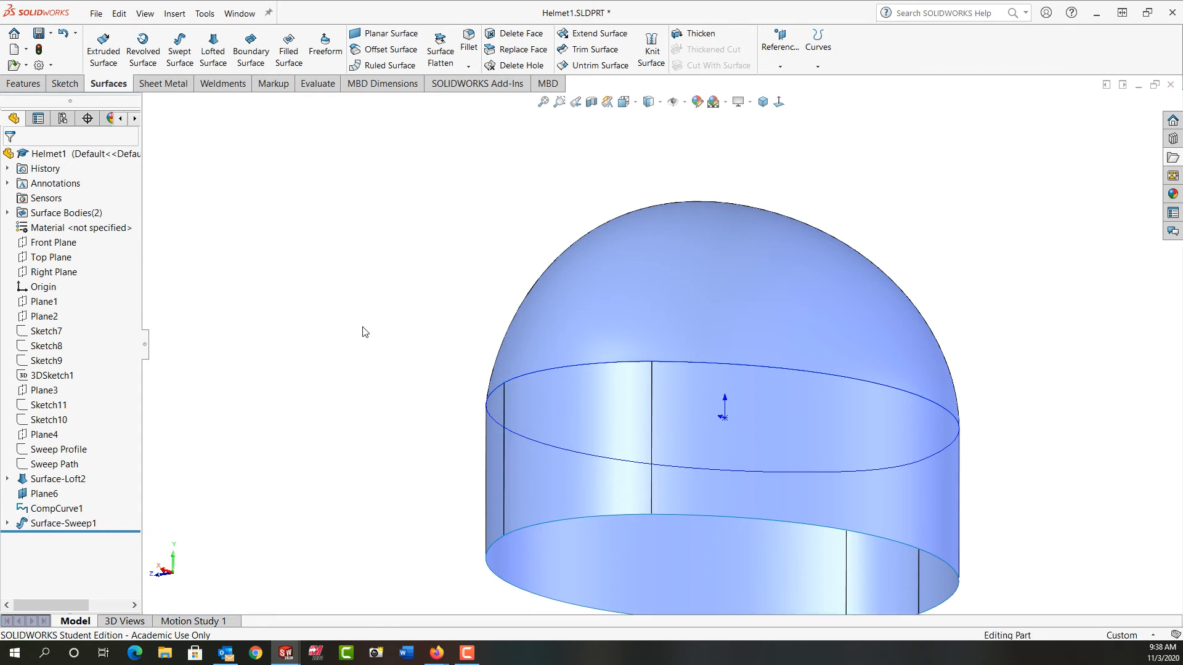
# Step: Close the open bottom of the swept wall with a planar surface bounded by its four lower edges
pyautogui.scroll(3, 364, 331)
pyautogui.moveTo(363, 331); pyautogui.dragTo(316, 314, button='middle')
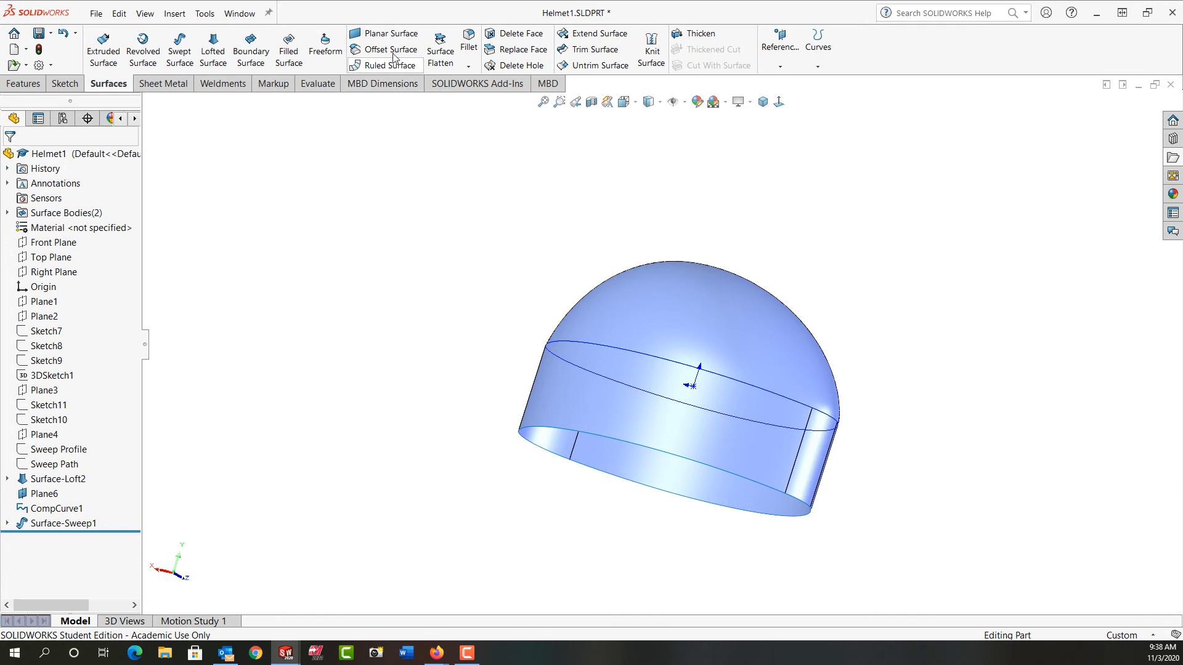
pyautogui.click(385, 34)
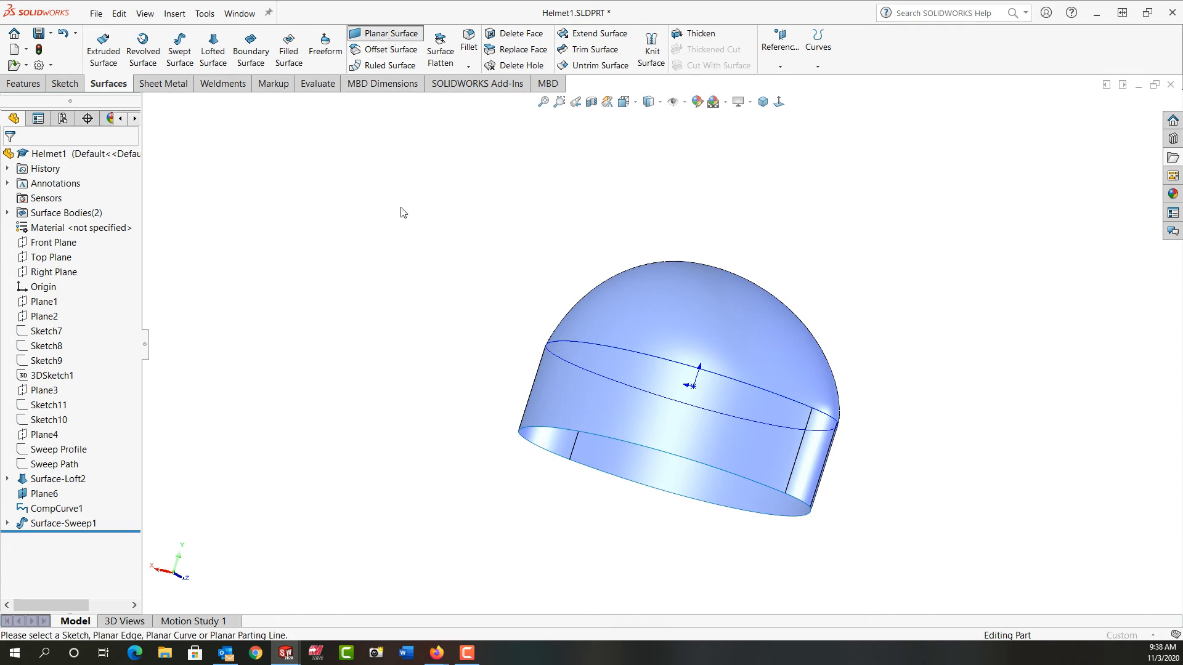
pyautogui.click(557, 436)
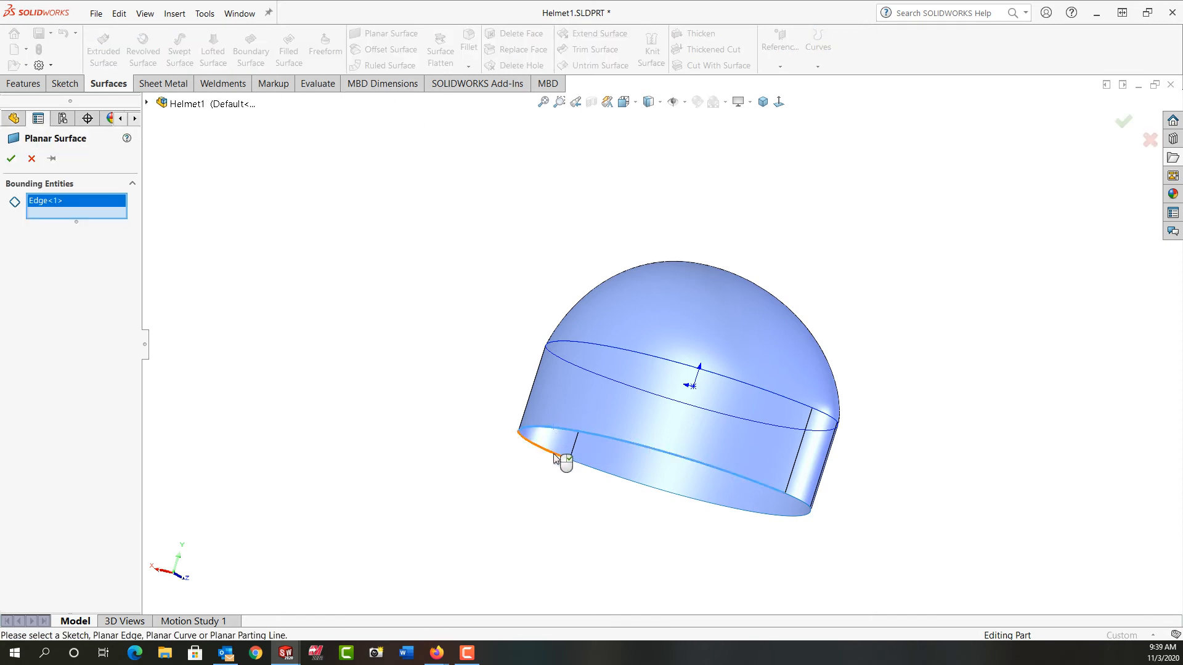
pyautogui.click(555, 457)
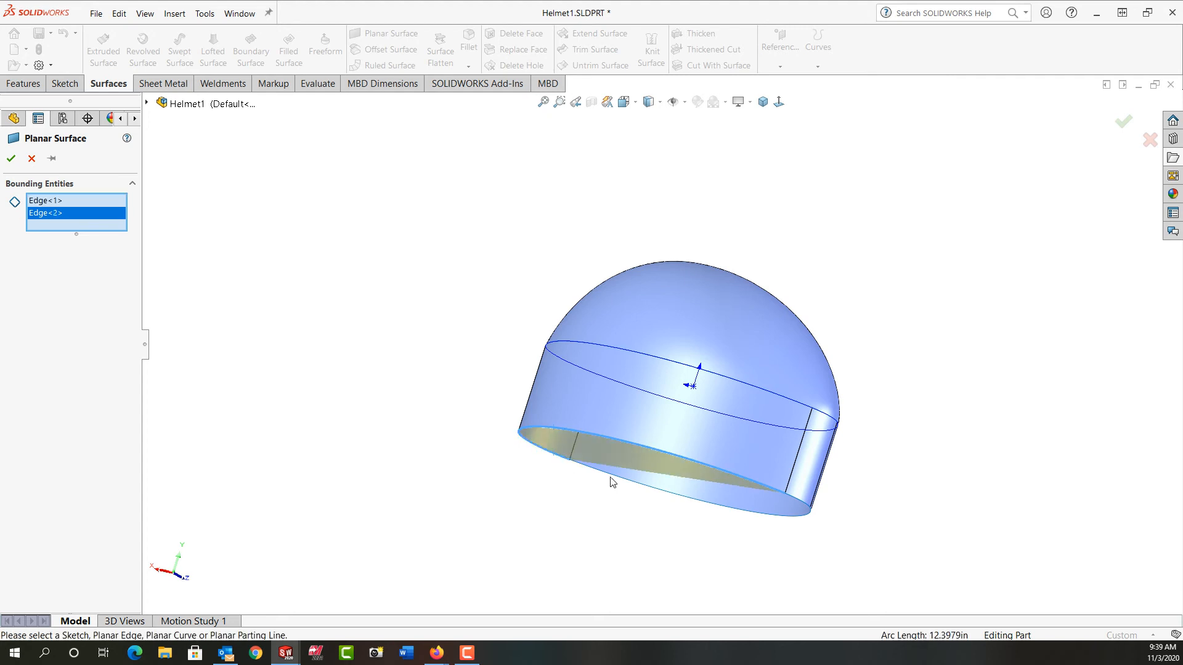
pyautogui.click(611, 476)
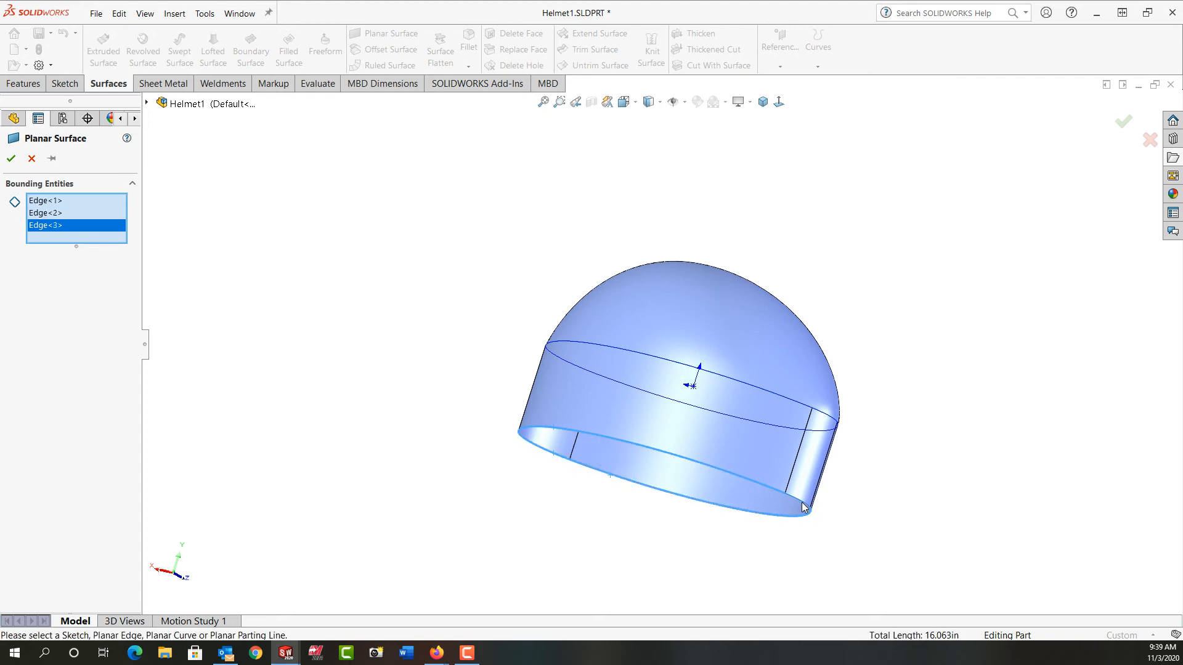
pyautogui.click(807, 507)
pyautogui.press('Return')
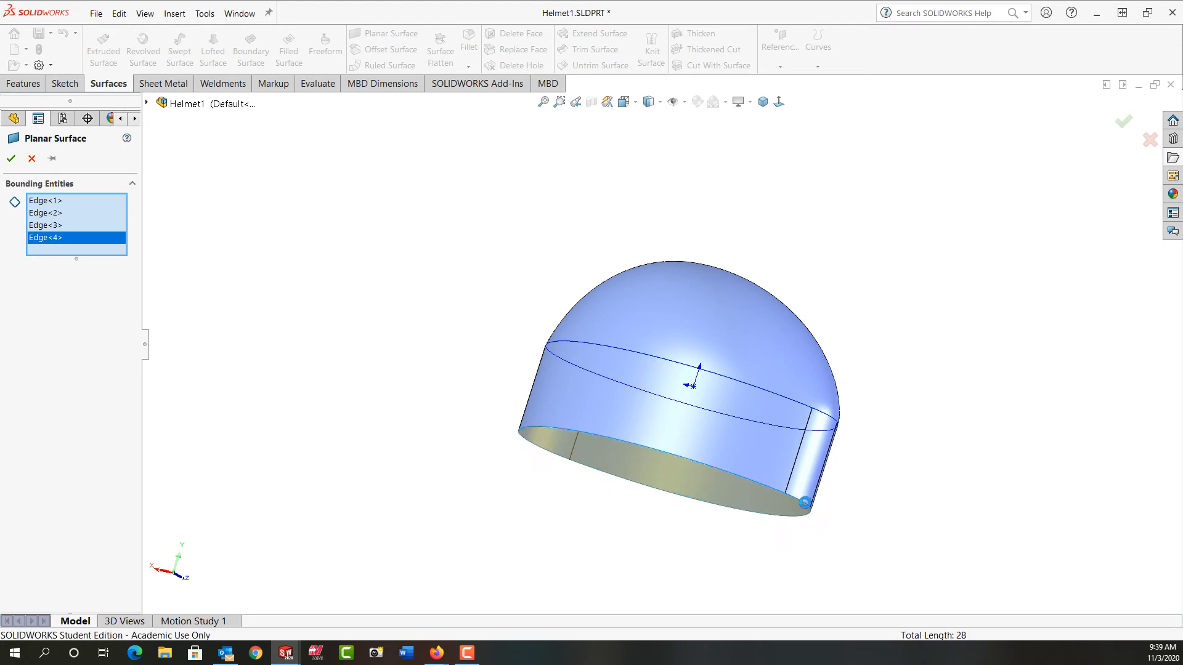
# Step: Knit the swept, lofted and planar surfaces together with Create solid and Merge entities enabled
pyautogui.moveTo(556, 487); pyautogui.dragTo(530, 555, button='middle')
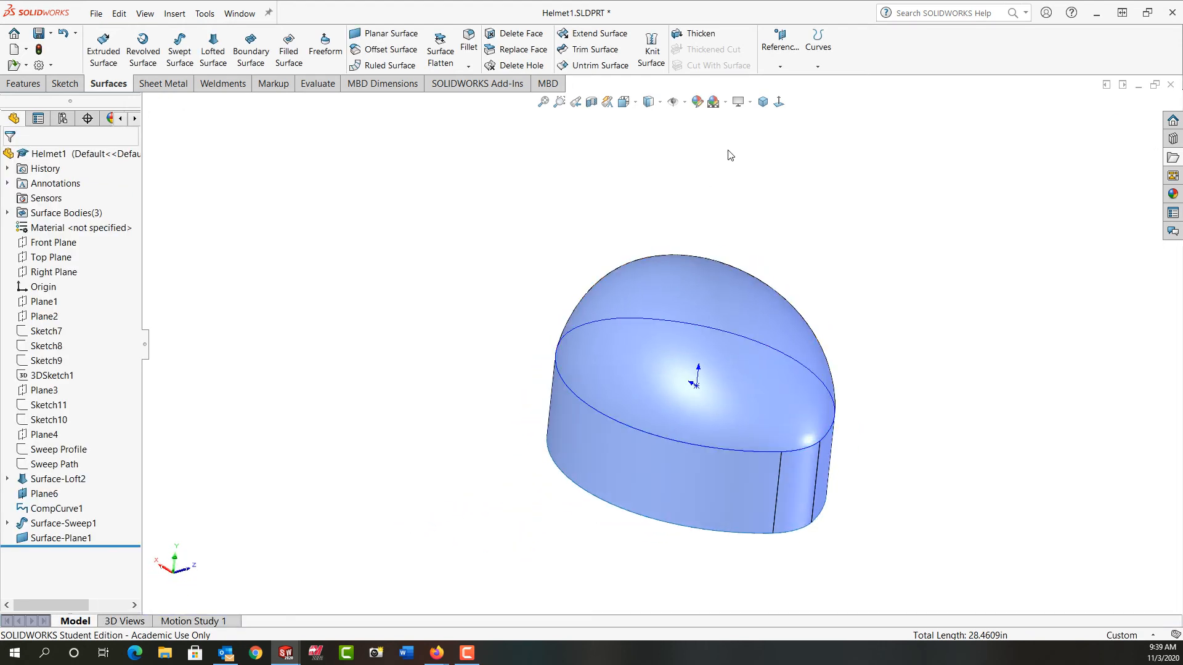
pyautogui.click(763, 103)
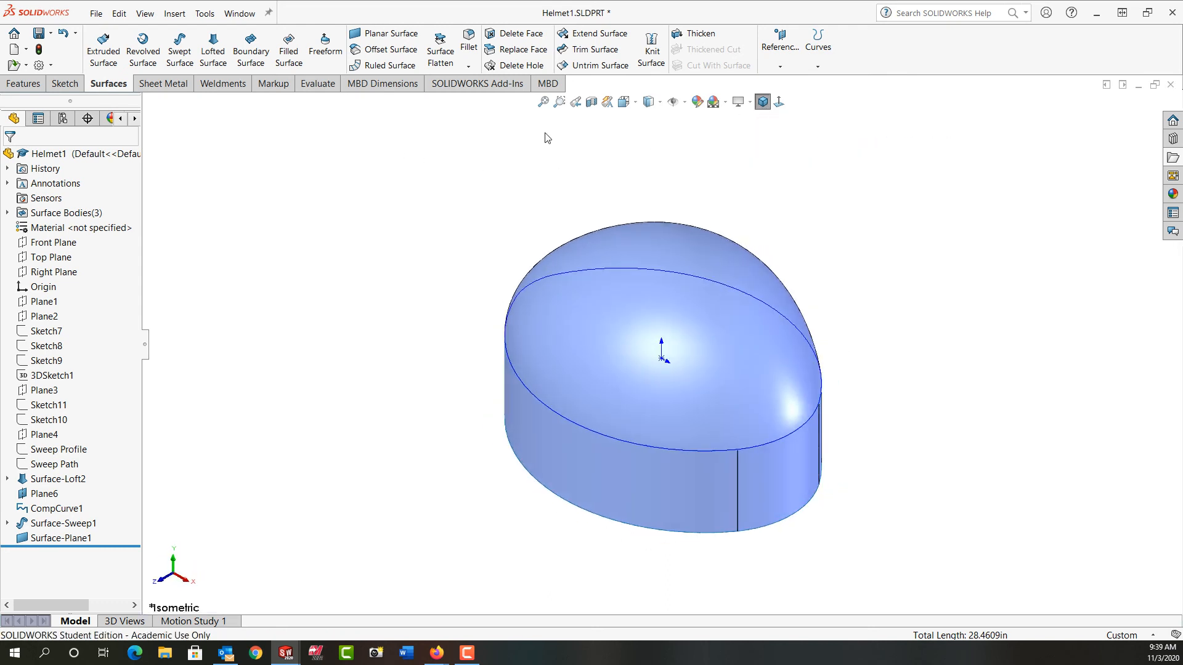
pyautogui.click(653, 55)
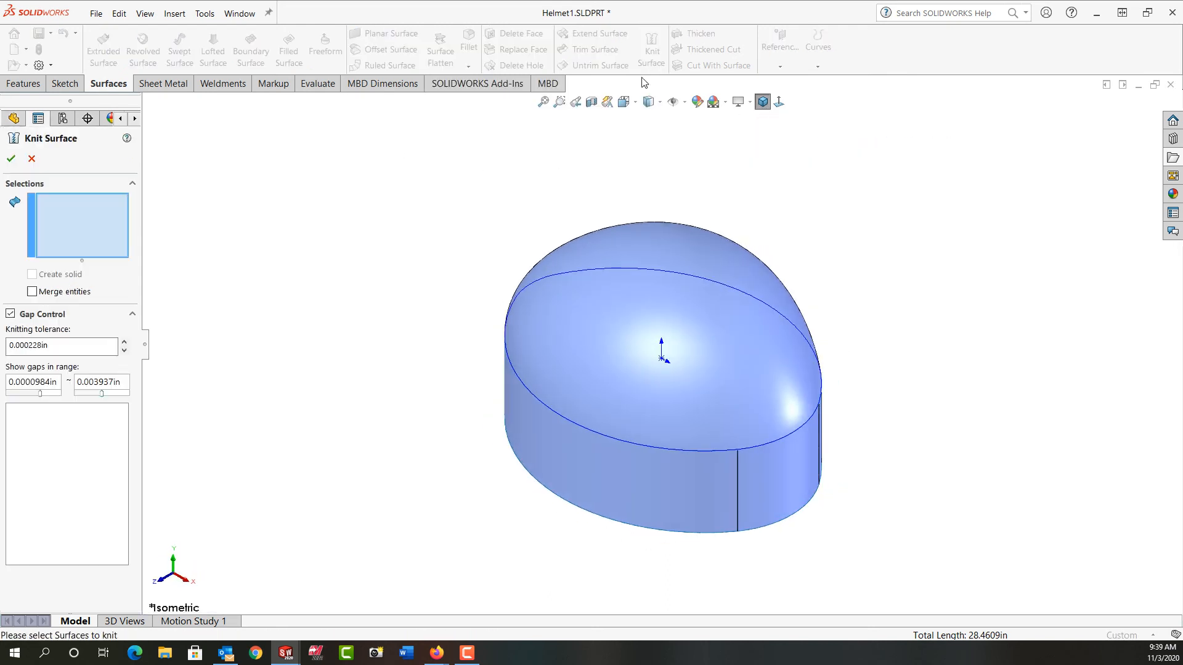
pyautogui.moveTo(416, 160); pyautogui.dragTo(884, 558)
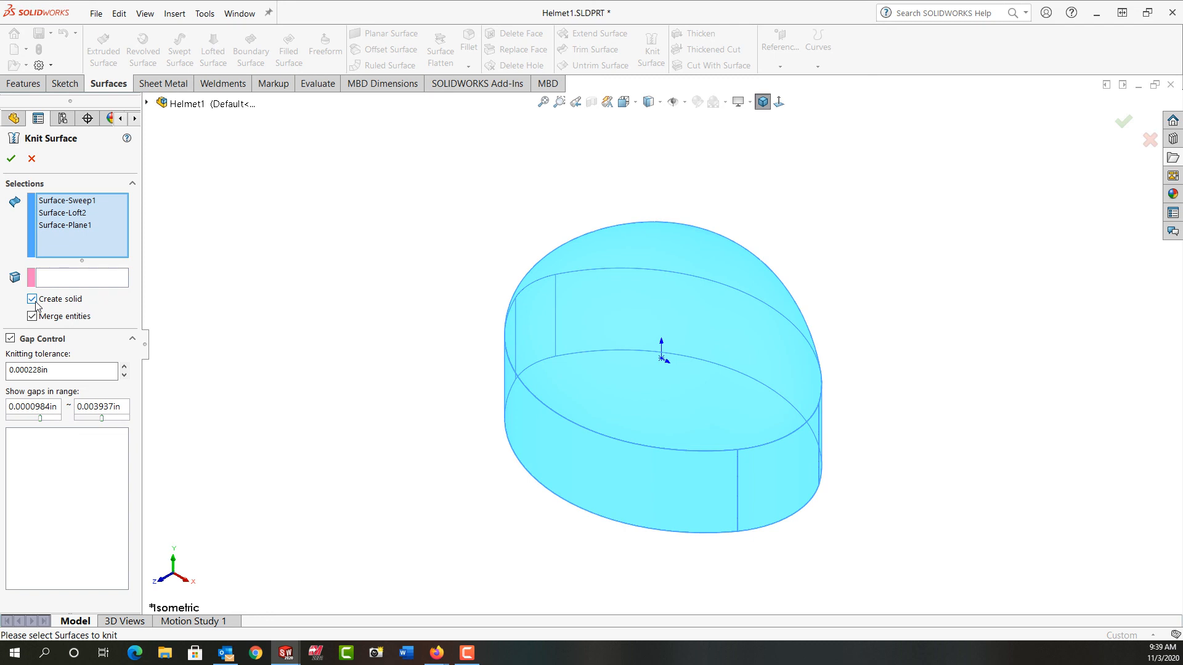
pyautogui.click(11, 158)
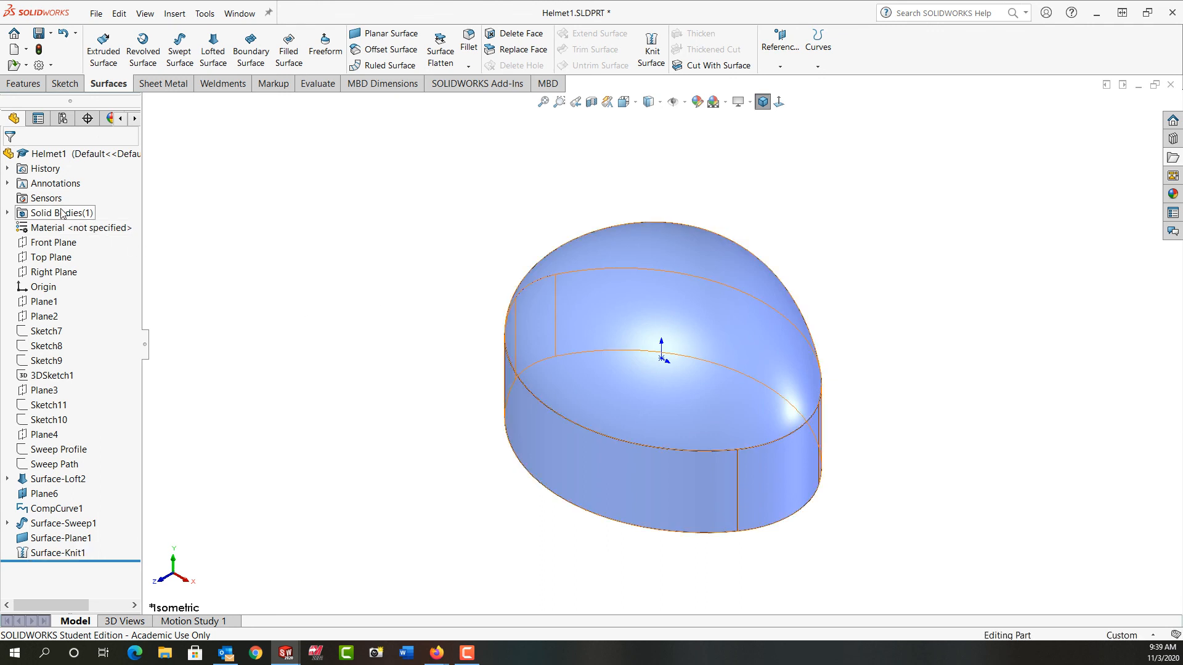
# Step: Inspect the helmet body's interior with a section view on the Front Plane, and turn the section view off
pyautogui.click(53, 242)
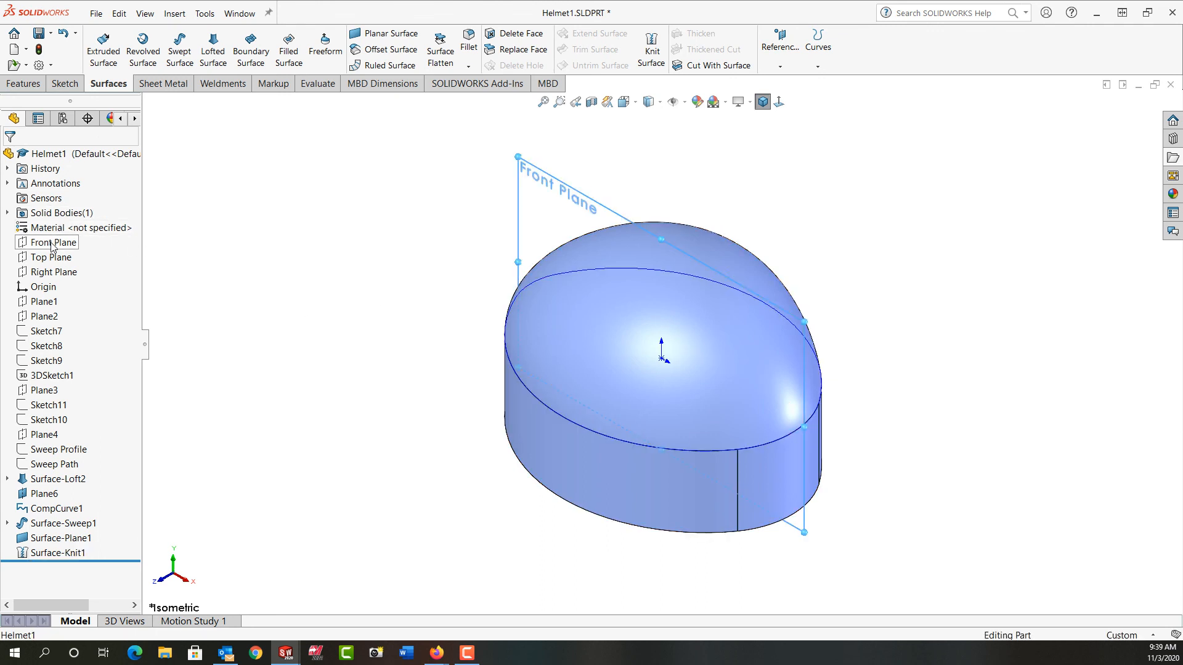
pyautogui.click(589, 105)
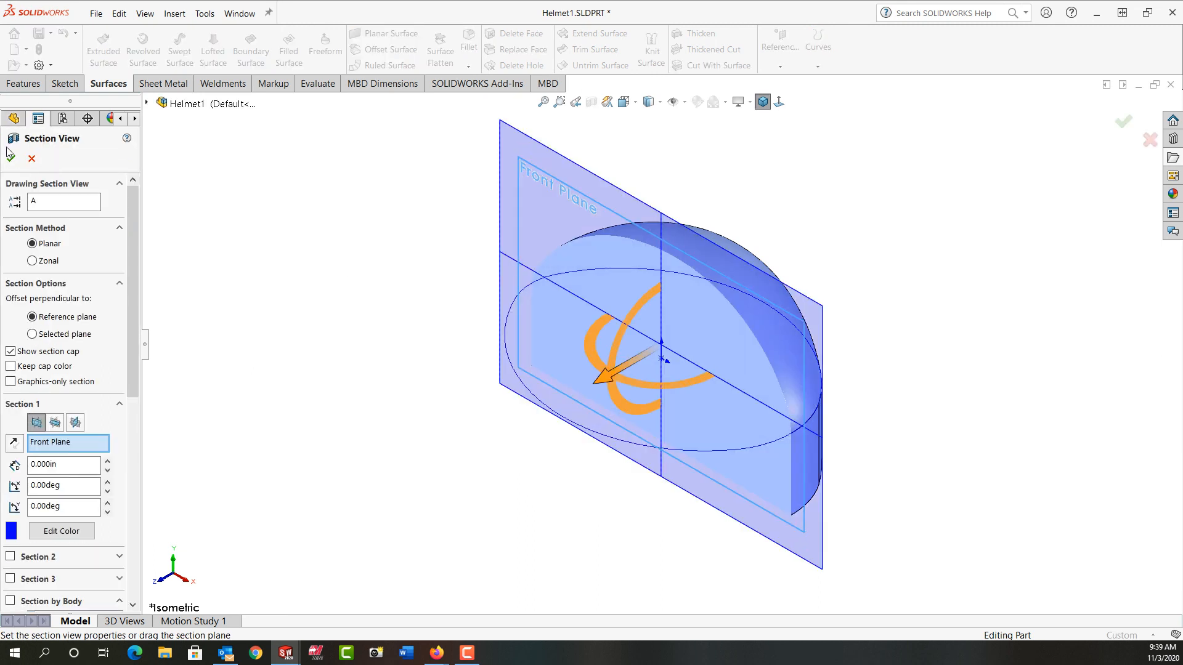
pyautogui.click(10, 156)
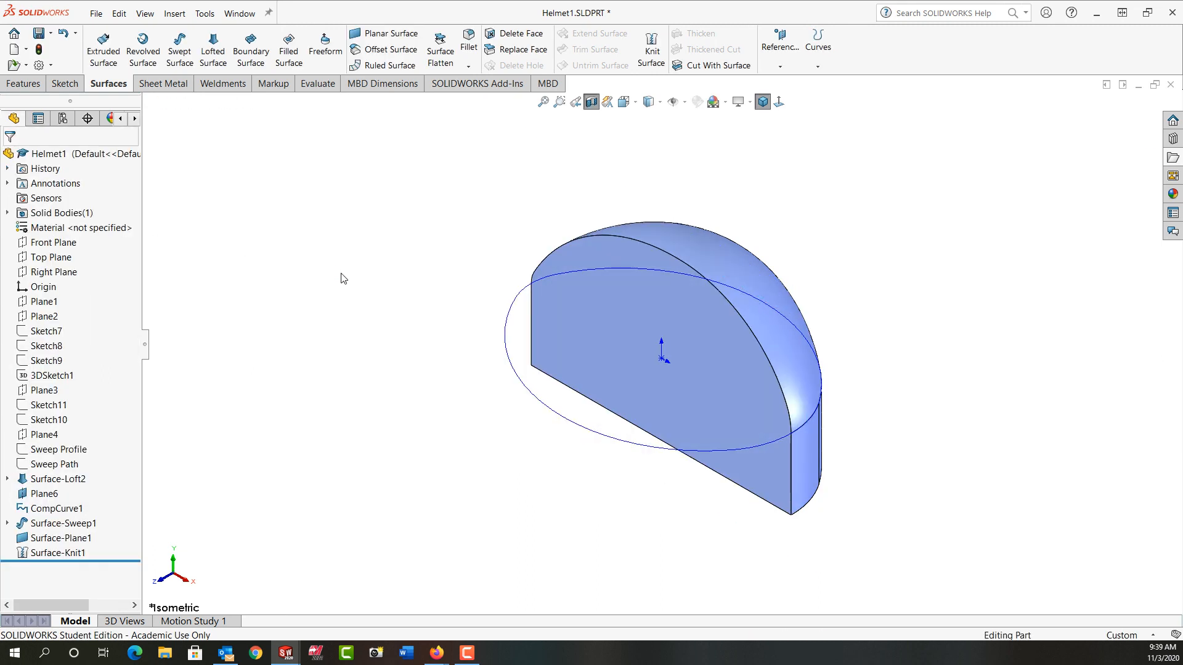
pyautogui.click(592, 102)
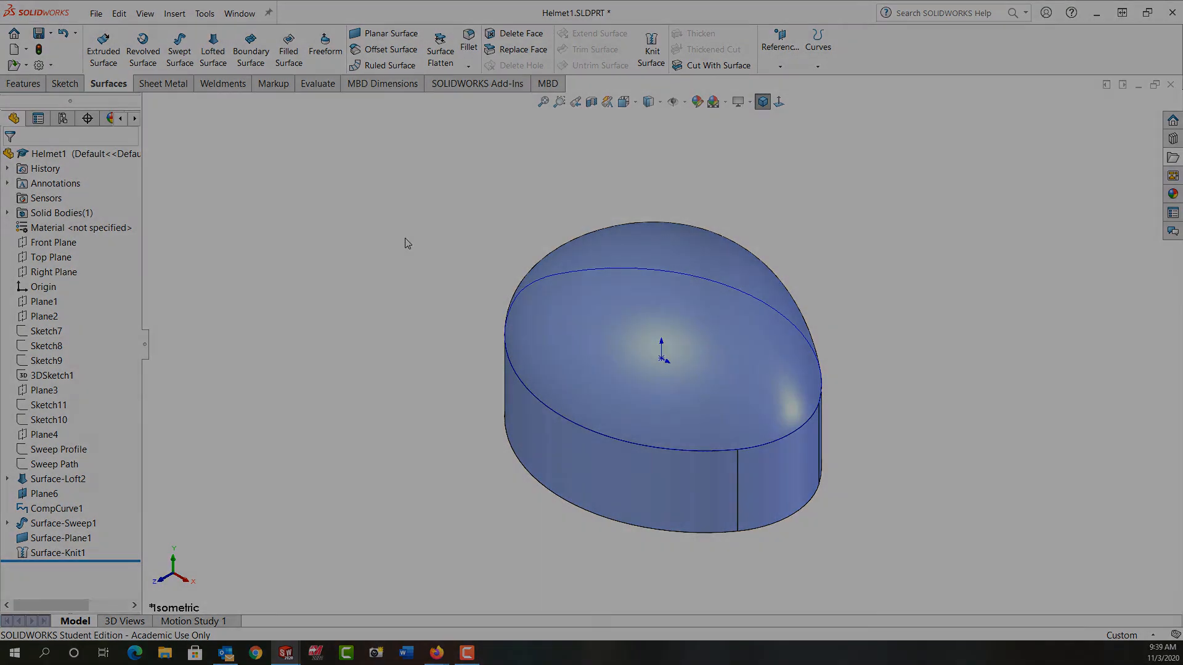